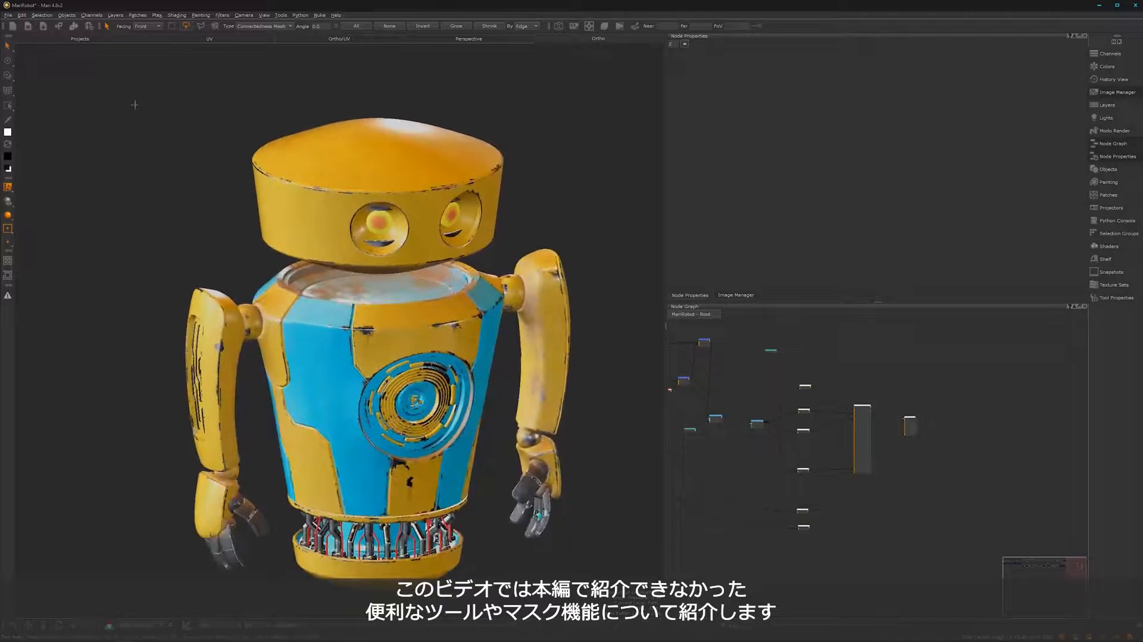
pyautogui.keyDown('alt'); pyautogui.moveTo(443, 377); pyautogui.dragTo(429, 321, button='middle'); pyautogui.keyUp('alt')
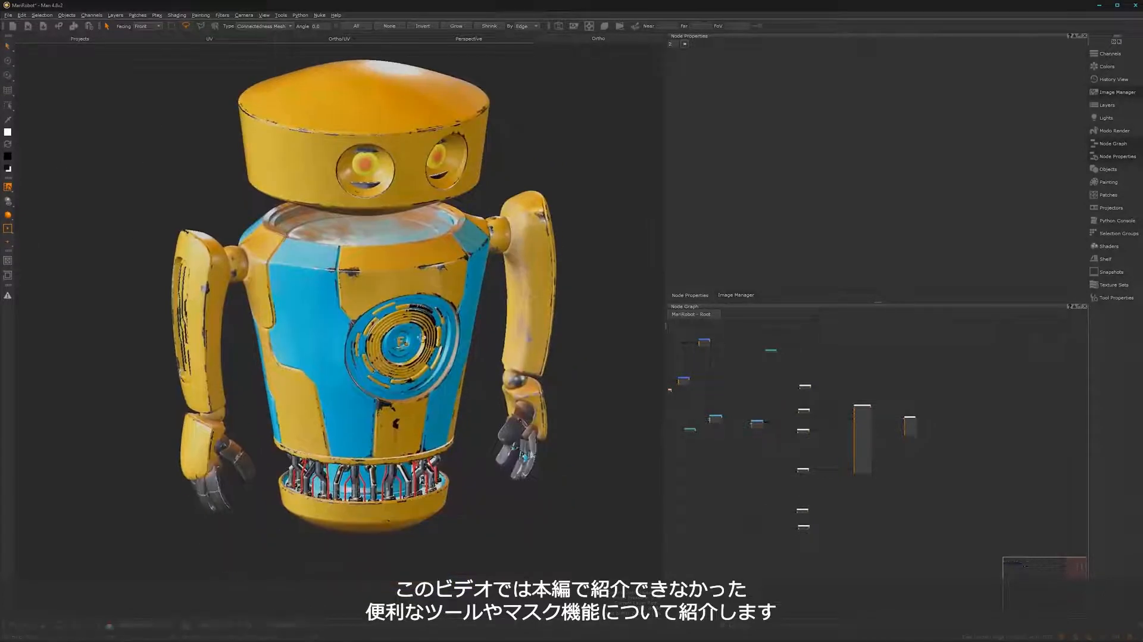
pyautogui.keyDown('alt'); pyautogui.moveTo(428, 321); pyautogui.dragTo(384, 268); pyautogui.keyUp('alt')
pyautogui.keyDown('alt'); pyautogui.moveTo(435, 217); pyautogui.dragTo(454, 263, button='middle'); pyautogui.keyUp('alt')
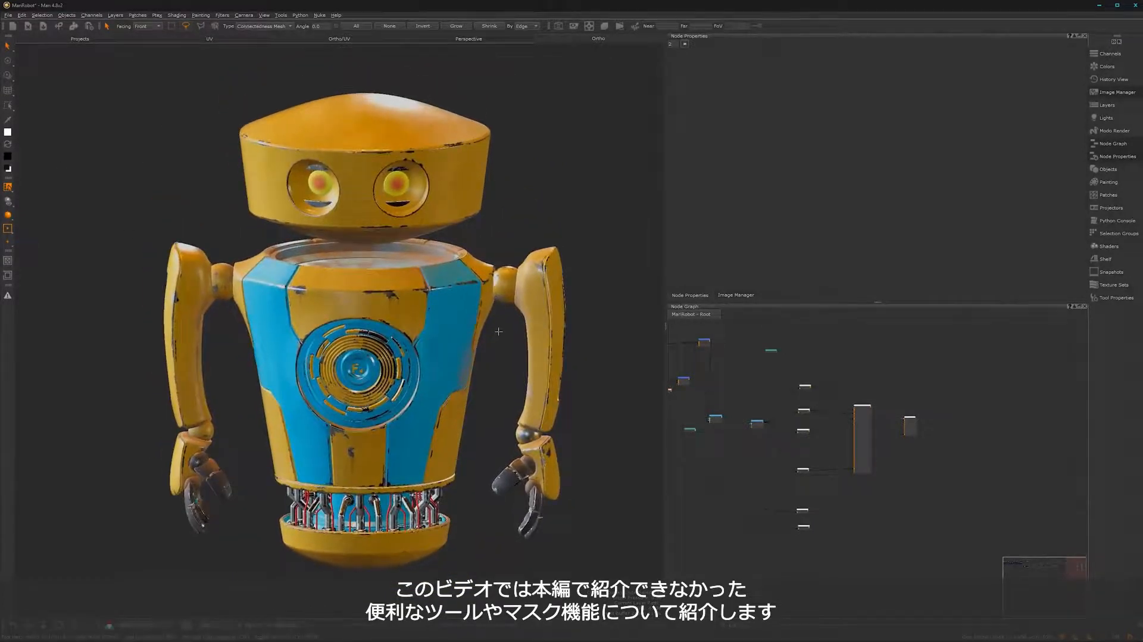
pyautogui.keyDown('alt'); pyautogui.moveTo(445, 306); pyautogui.dragTo(443, 339, button='right'); pyautogui.keyUp('alt')
pyautogui.keyDown('alt'); pyautogui.moveTo(437, 333); pyautogui.dragTo(421, 414, button='middle'); pyautogui.keyUp('alt')
pyautogui.keyDown('alt'); pyautogui.moveTo(420, 415); pyautogui.dragTo(416, 385); pyautogui.keyUp('alt')
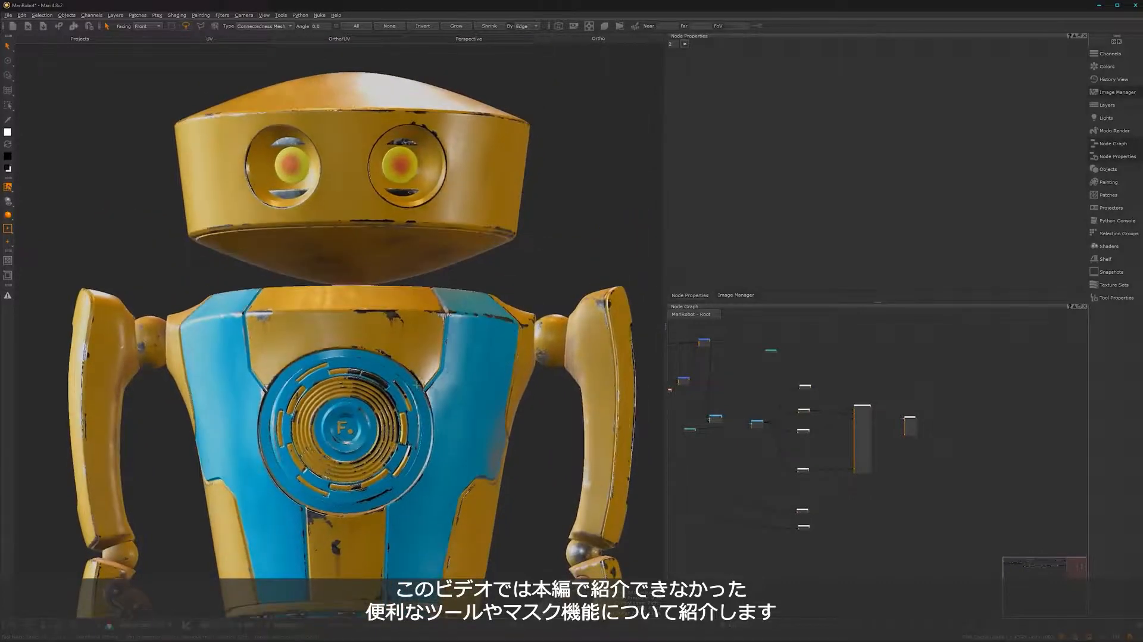
# Add a Merge node after the Diffuse Color channel, feeding the Arnold Standard Surface shader, and place it beside the channel node.
pyautogui.scroll(5, 799, 384)
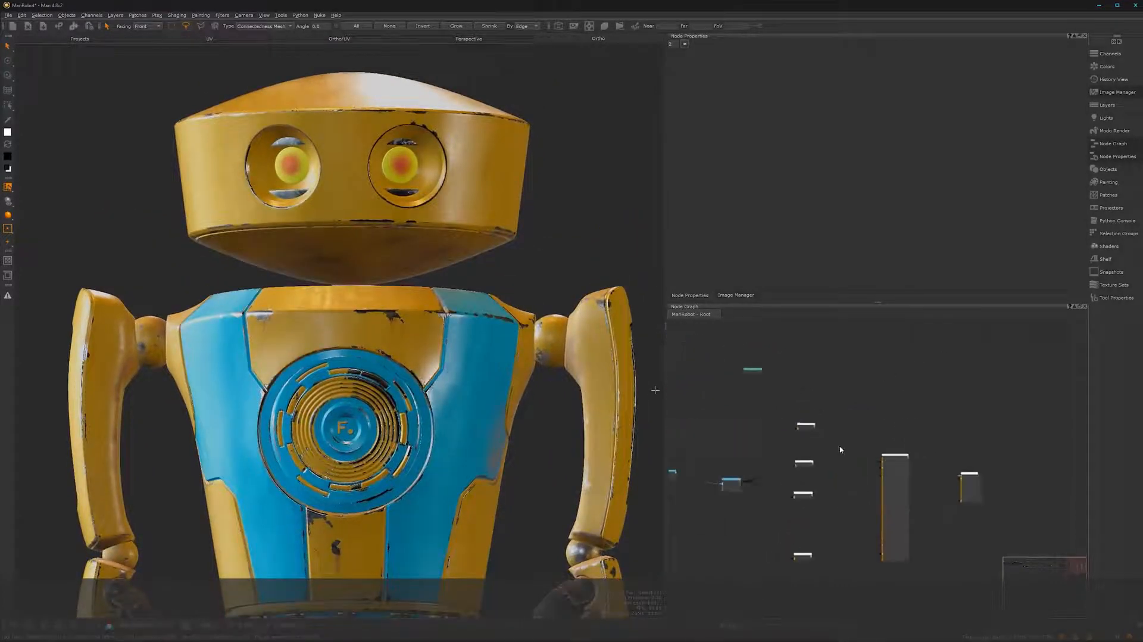
pyautogui.scroll(5, 855, 514)
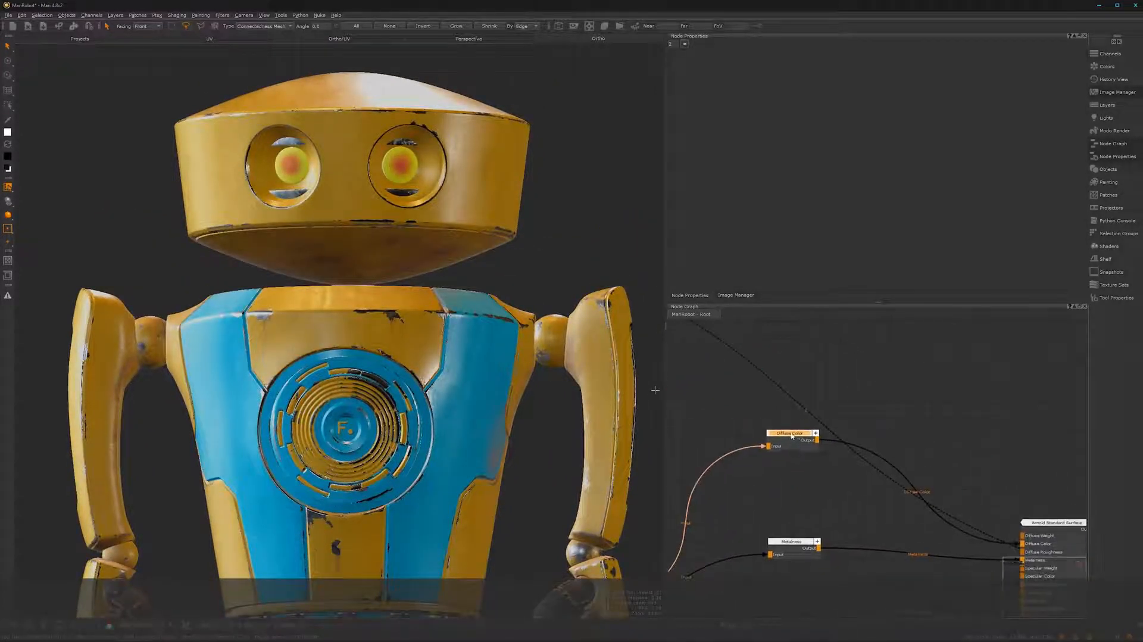
pyautogui.moveTo(792, 435); pyautogui.dragTo(786, 430)
pyautogui.press('m')
pyautogui.moveTo(876, 422); pyautogui.dragTo(924, 413)
pyautogui.moveTo(890, 398); pyautogui.dragTo(868, 404, button='middle')
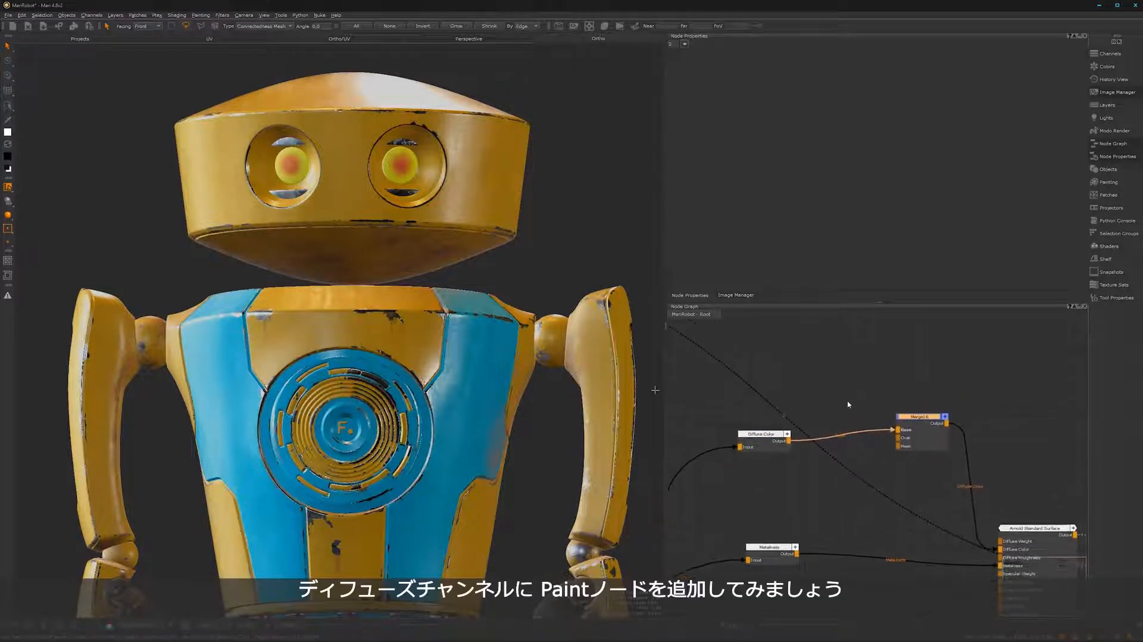
# Add a 4096 x 4096 Paint node with a zero-alpha color and Scalar Data off, and connect it to the Merge node's Over input.
pyautogui.press('p')
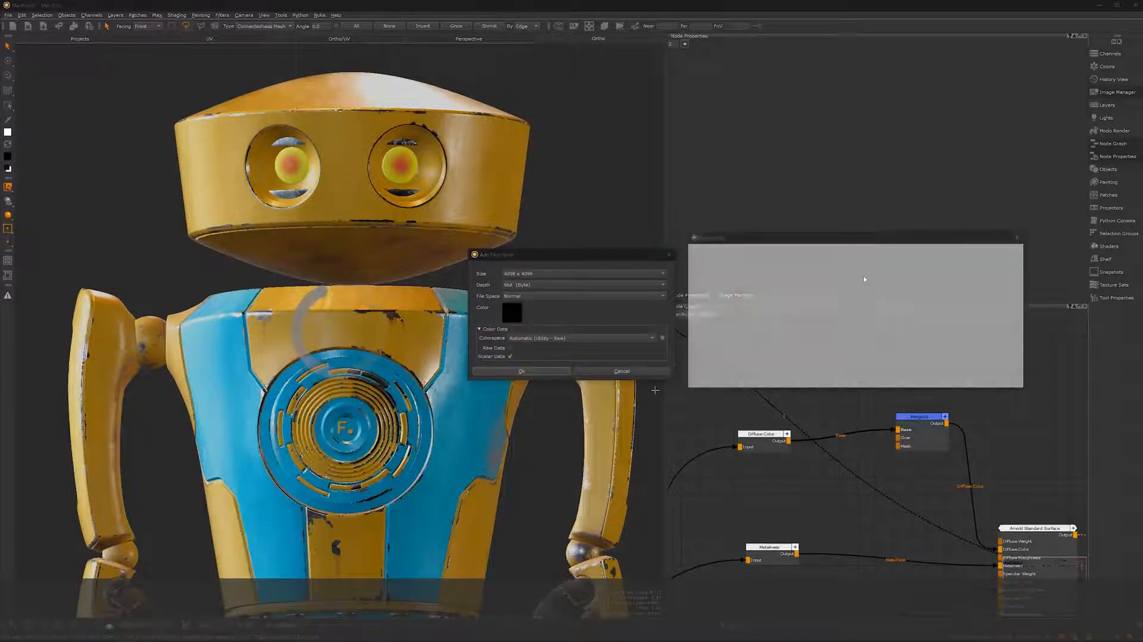
pyautogui.click(845, 349)
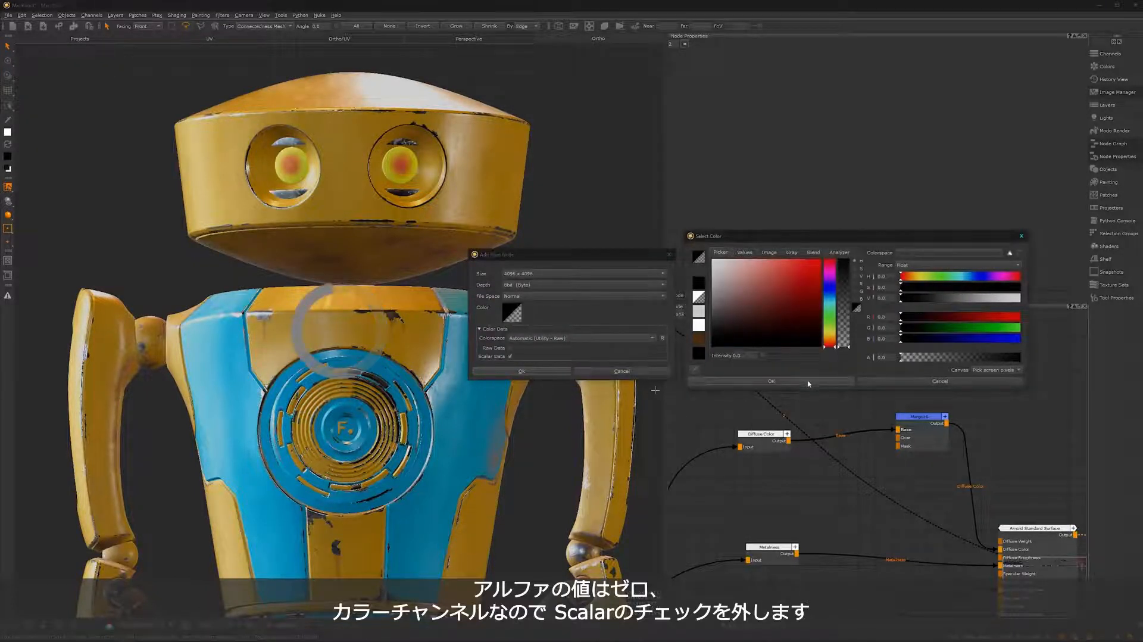
pyautogui.click(740, 380)
pyautogui.click(510, 356)
pyautogui.click(524, 371)
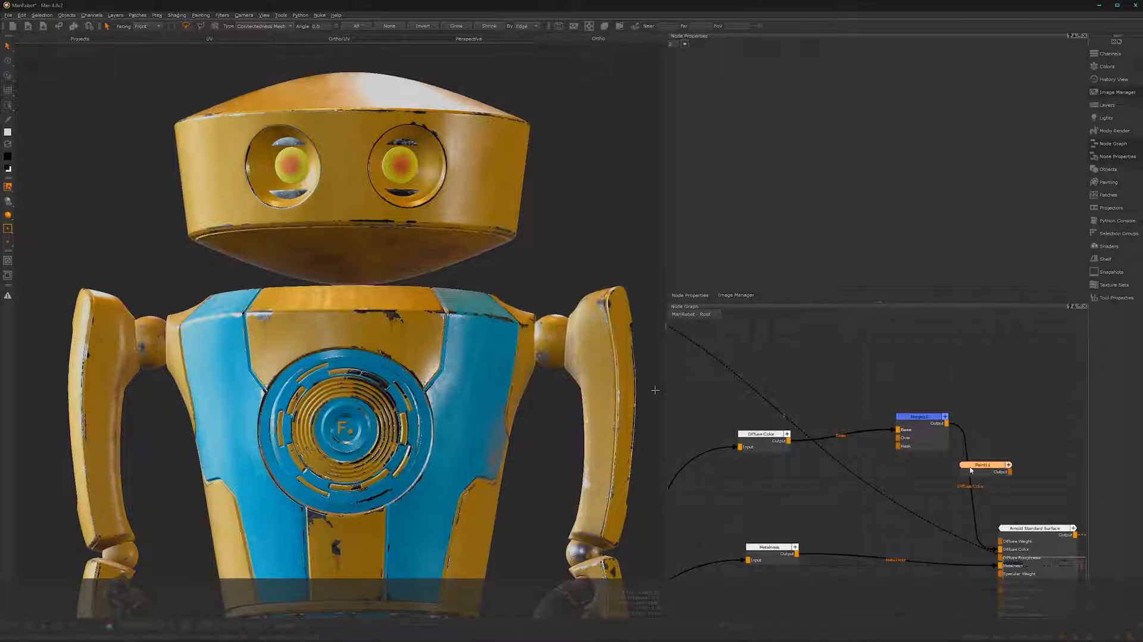
pyautogui.moveTo(971, 470)
pyautogui.mouseDown()
pyautogui.moveTo(805, 495)
pyautogui.moveTo(890, 430)
pyautogui.moveTo(898, 438)
pyautogui.mouseUp()
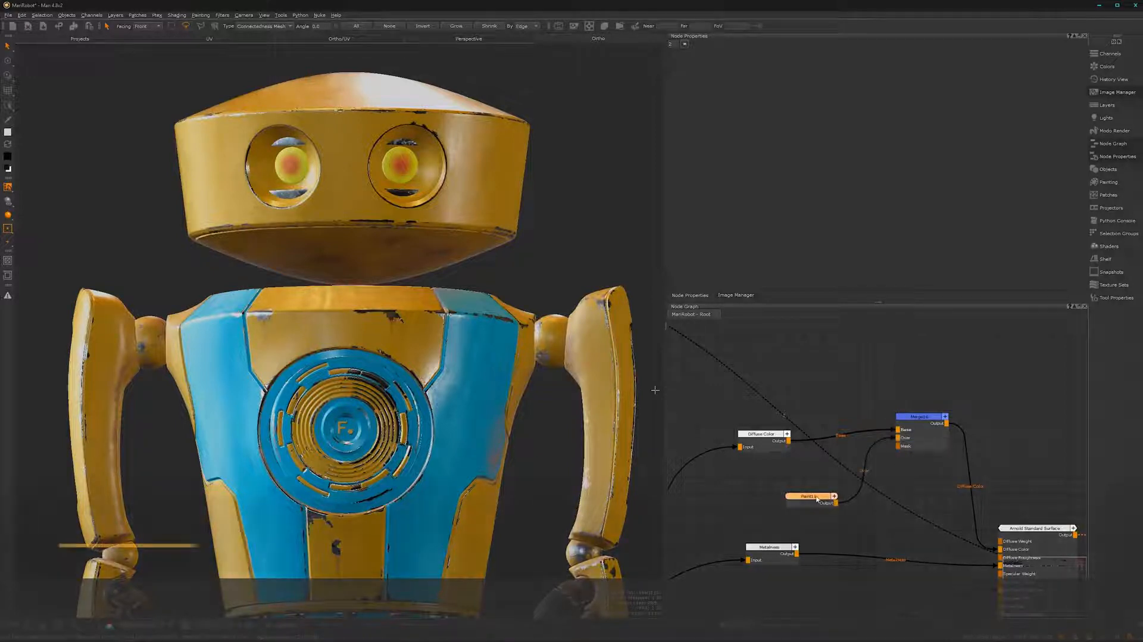
pyautogui.moveTo(817, 499); pyautogui.dragTo(825, 501)
# Paint a white patch on the robot's chest, across the yellow and blue panels beside the round emblem.
pyautogui.keyDown('alt'); pyautogui.moveTo(395, 439); pyautogui.dragTo(406, 368, button='middle'); pyautogui.keyUp('alt')
pyautogui.press('p')
pyautogui.keyDown('alt'); pyautogui.moveTo(450, 365); pyautogui.dragTo(436, 358); pyautogui.keyUp('alt')
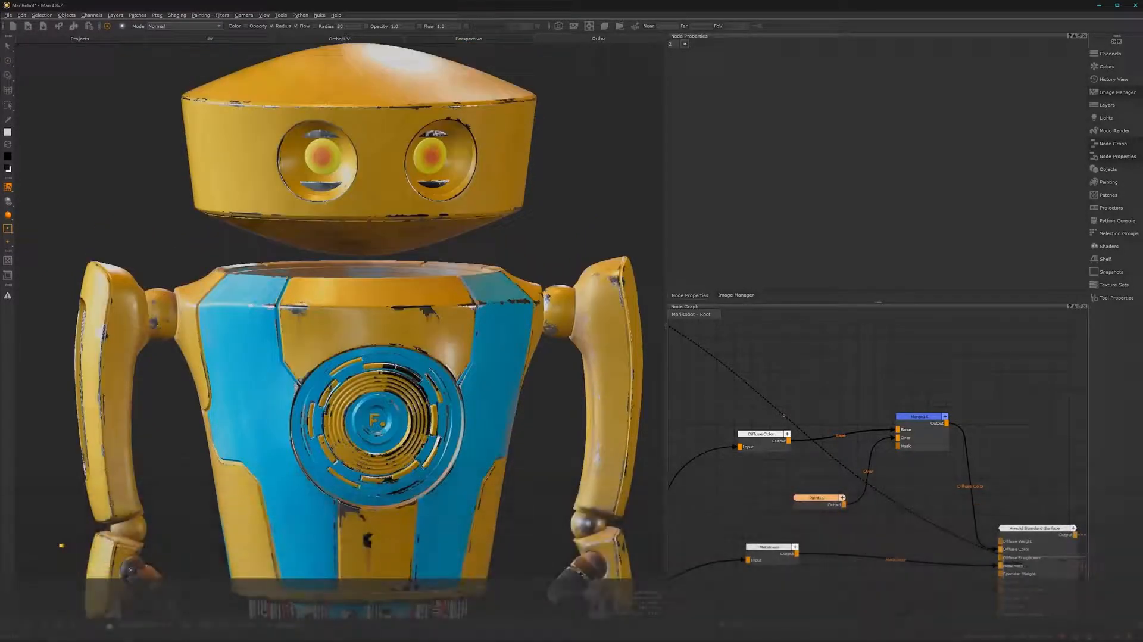
pyautogui.moveTo(449, 321)
pyautogui.keyDown('alt'); pyautogui.mouseDown()
pyautogui.moveTo(442, 353)
pyautogui.moveTo(446, 317)
pyautogui.mouseUp(); pyautogui.keyUp('alt')
pyautogui.keyDown('alt'); pyautogui.moveTo(446, 317); pyautogui.dragTo(471, 326, button='right'); pyautogui.keyUp('alt')
pyautogui.keyDown('alt'); pyautogui.moveTo(471, 326); pyautogui.dragTo(411, 343, button='middle'); pyautogui.keyUp('alt')
pyautogui.moveTo(424, 345)
pyautogui.mouseDown()
pyautogui.moveTo(470, 400)
pyautogui.moveTo(445, 339)
pyautogui.moveTo(485, 376)
pyautogui.moveTo(387, 357)
pyautogui.moveTo(488, 440)
pyautogui.moveTo(485, 488)
pyautogui.moveTo(515, 470)
pyautogui.moveTo(498, 486)
pyautogui.mouseUp()
pyautogui.moveTo(457, 393)
pyautogui.keyDown('alt'); pyautogui.mouseDown(button='middle')
pyautogui.moveTo(430, 406)
pyautogui.moveTo(436, 386)
pyautogui.moveTo(426, 384)
pyautogui.mouseUp(button='middle'); pyautogui.keyUp('alt')
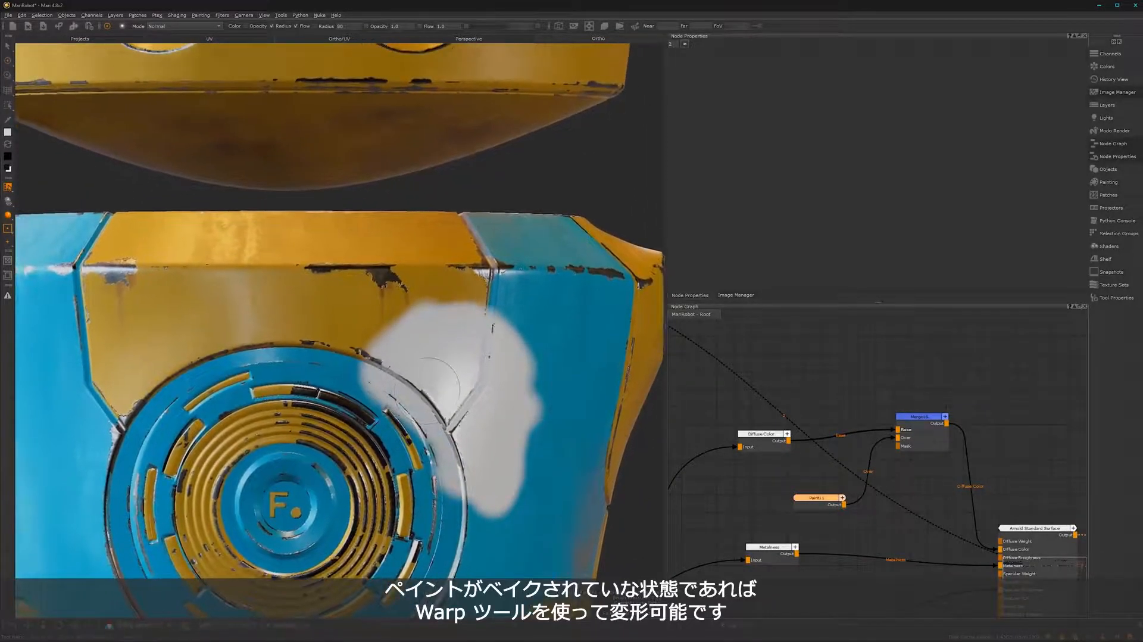
# Reshape the unbaked white patch with the Warp tool by moving several grid points, and bake the paint.
pyautogui.click(8, 90)
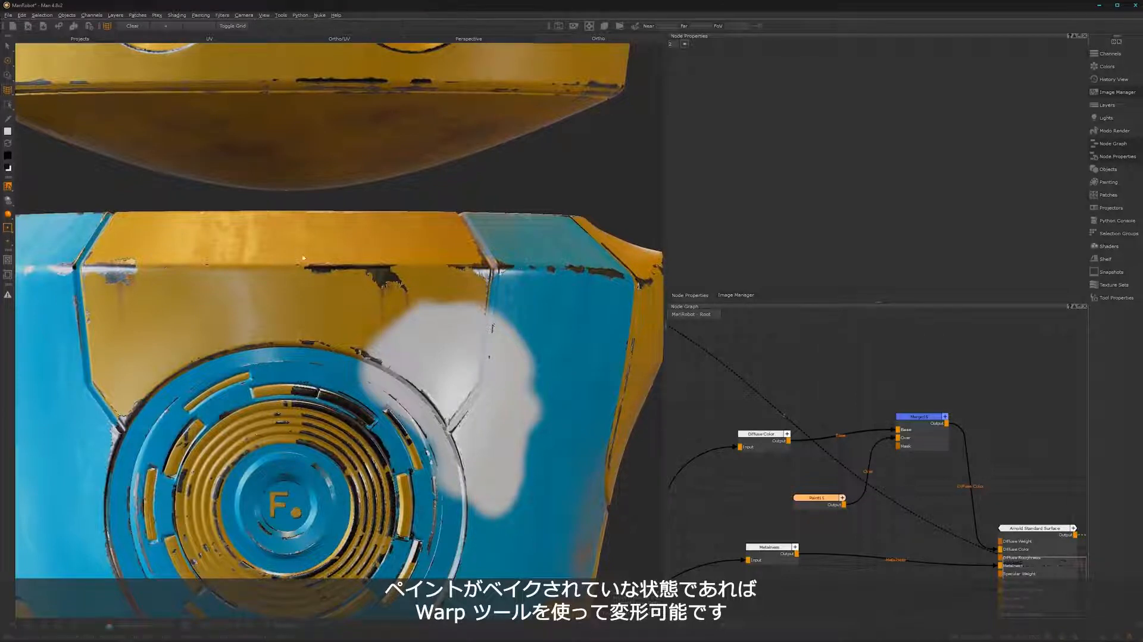
pyautogui.moveTo(519, 479); pyautogui.dragTo(597, 573)
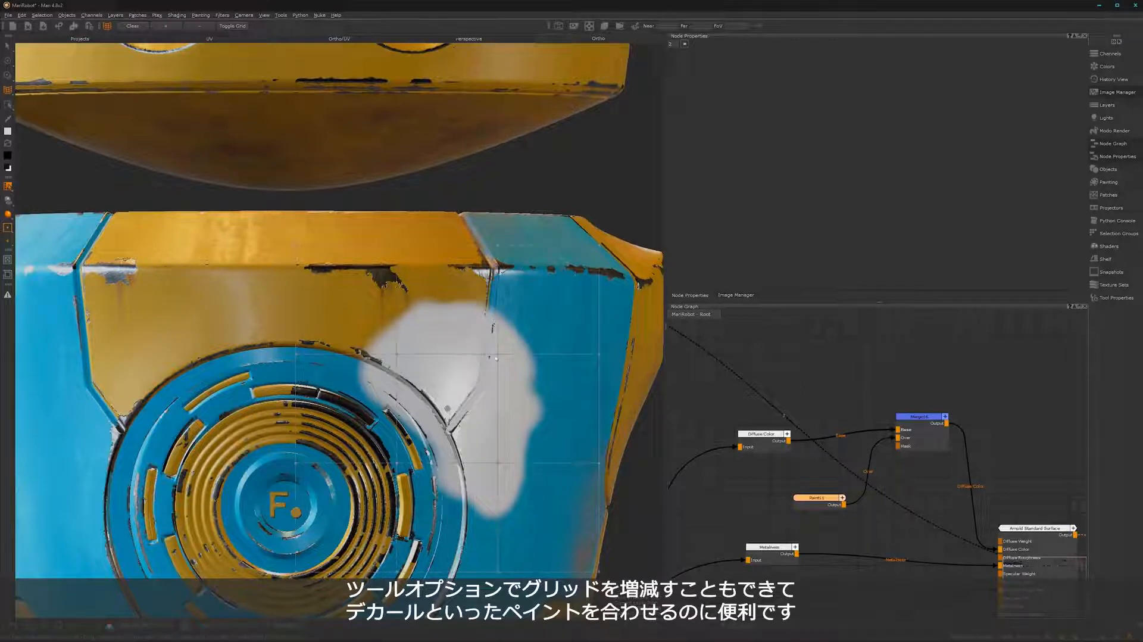
pyautogui.moveTo(499, 355)
pyautogui.mouseDown()
pyautogui.moveTo(540, 328)
pyautogui.moveTo(562, 291)
pyautogui.moveTo(506, 316)
pyautogui.moveTo(501, 387)
pyautogui.moveTo(507, 338)
pyautogui.mouseUp()
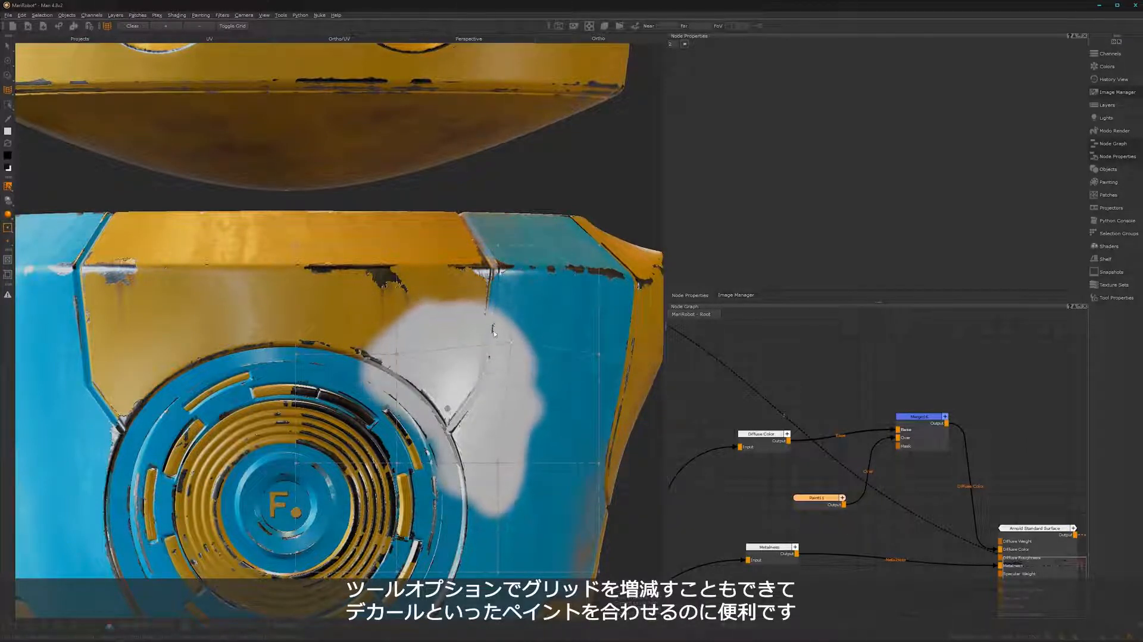
pyautogui.moveTo(397, 358); pyautogui.dragTo(393, 295)
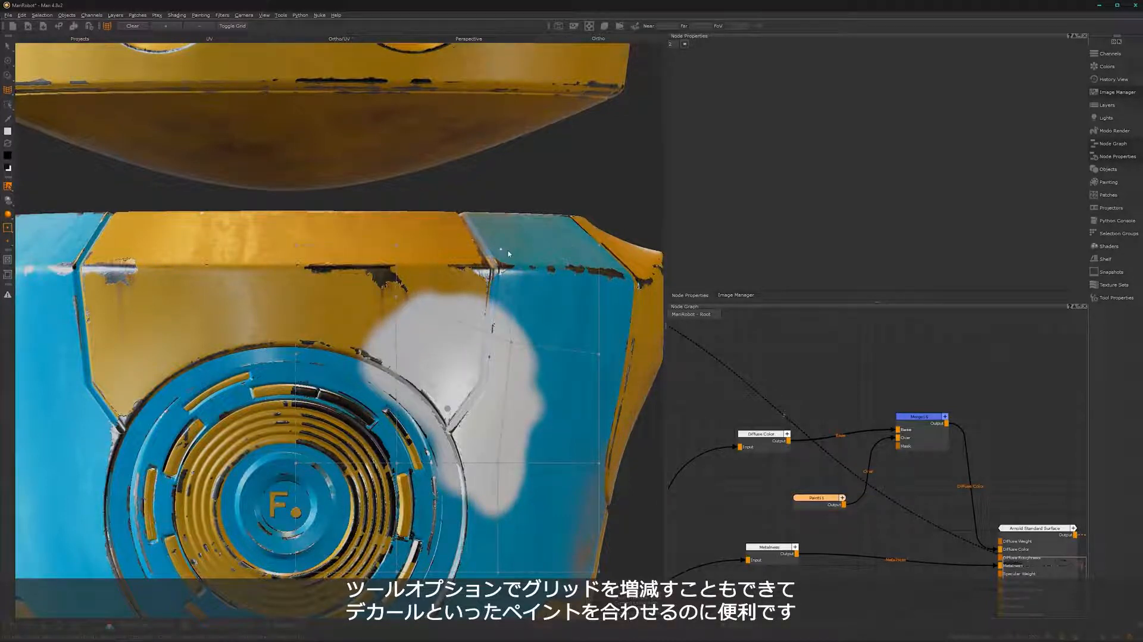
pyautogui.moveTo(499, 465)
pyautogui.mouseDown()
pyautogui.moveTo(493, 583)
pyautogui.moveTo(411, 595)
pyautogui.mouseUp()
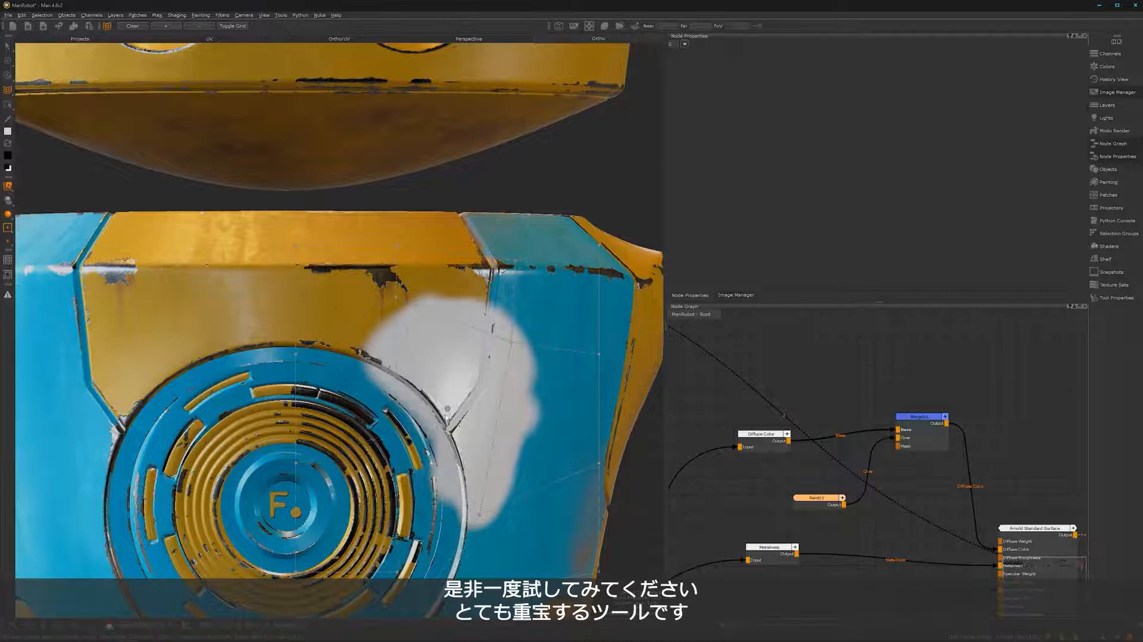
pyautogui.moveTo(398, 574); pyautogui.dragTo(439, 515)
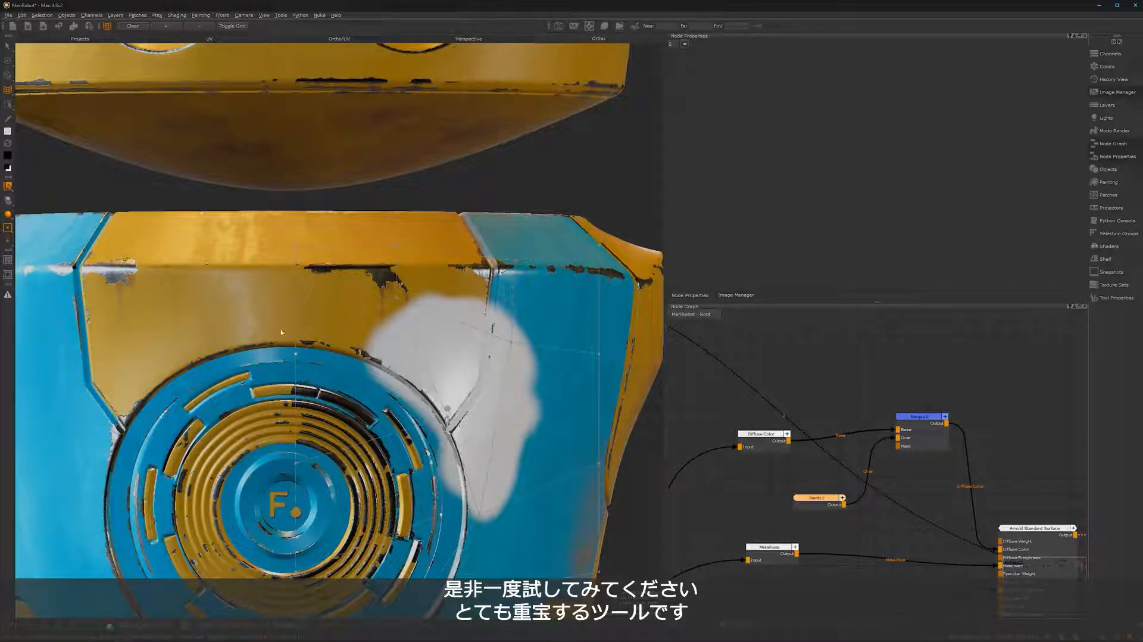
pyautogui.moveTo(301, 351); pyautogui.dragTo(333, 324)
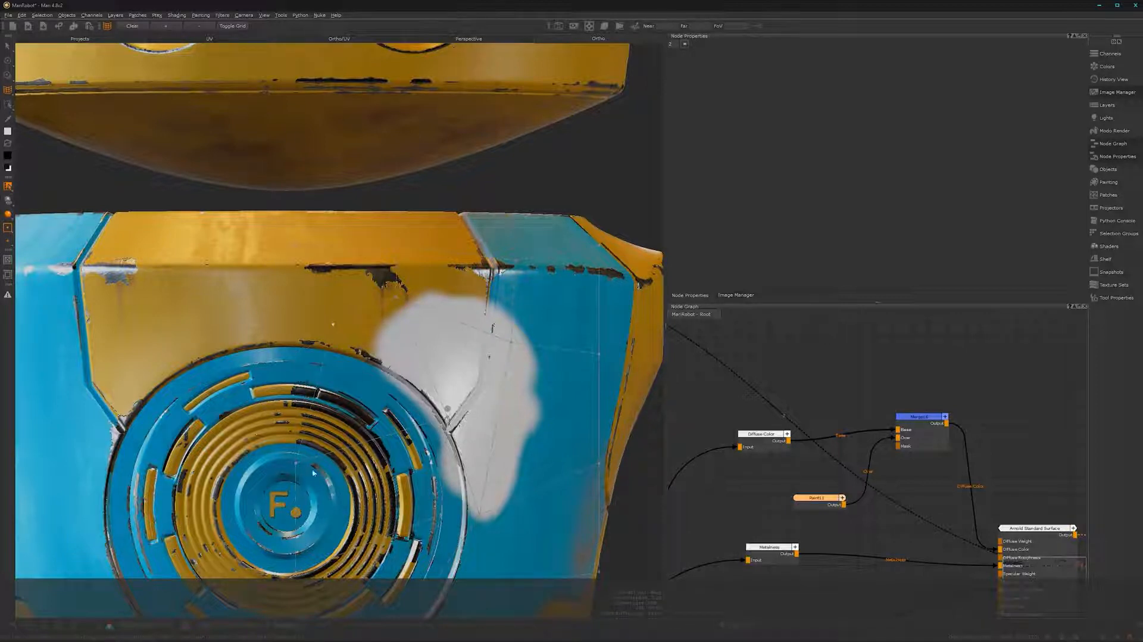
pyautogui.moveTo(299, 463); pyautogui.dragTo(361, 429)
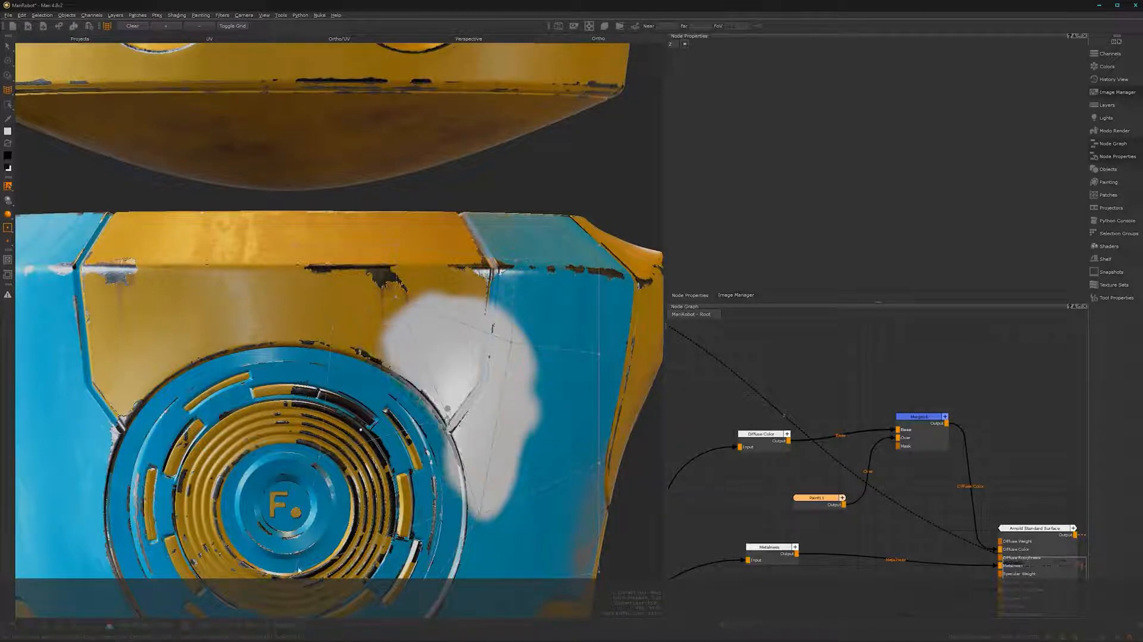
pyautogui.moveTo(296, 576); pyautogui.dragTo(387, 546)
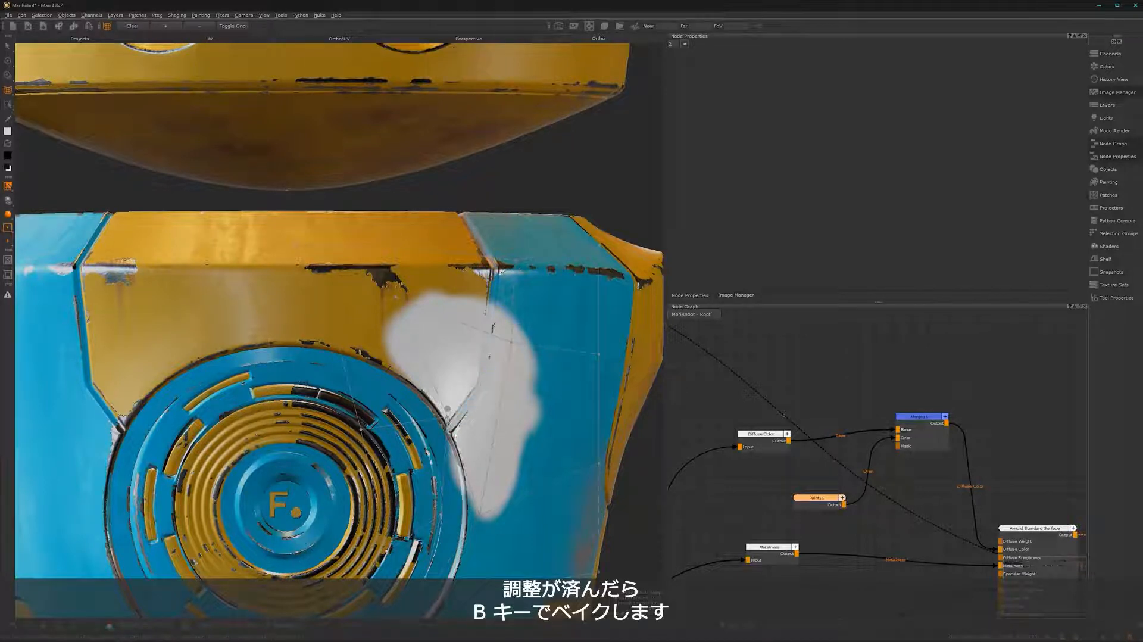
pyautogui.press('b')
# Open the Painting palette and enable the Depth Mask in its projection settings.
pyautogui.moveTo(476, 464)
pyautogui.keyDown('alt'); pyautogui.mouseDown(button='middle')
pyautogui.moveTo(441, 417)
pyautogui.moveTo(446, 399)
pyautogui.mouseUp(button='middle'); pyautogui.keyUp('alt')
pyautogui.moveTo(446, 399)
pyautogui.keyDown('alt'); pyautogui.mouseDown()
pyautogui.moveTo(405, 400)
pyautogui.moveTo(451, 405)
pyautogui.moveTo(515, 358)
pyautogui.mouseUp(); pyautogui.keyUp('alt')
pyautogui.keyDown('alt'); pyautogui.moveTo(514, 358); pyautogui.dragTo(441, 364, button='right'); pyautogui.keyUp('alt')
pyautogui.keyDown('alt'); pyautogui.moveTo(442, 364); pyautogui.dragTo(406, 397); pyautogui.keyUp('alt')
pyautogui.keyDown('alt'); pyautogui.moveTo(480, 349); pyautogui.dragTo(458, 373, button='middle'); pyautogui.keyUp('alt')
pyautogui.keyDown('alt'); pyautogui.moveTo(458, 372); pyautogui.dragTo(450, 373); pyautogui.keyUp('alt')
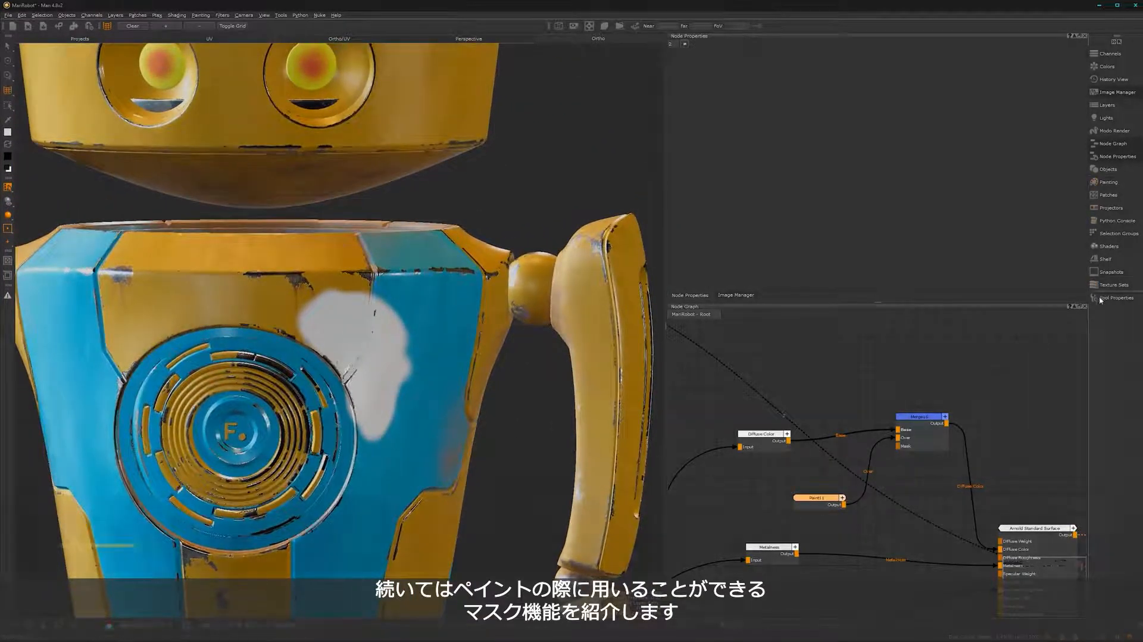
pyautogui.click(1108, 183)
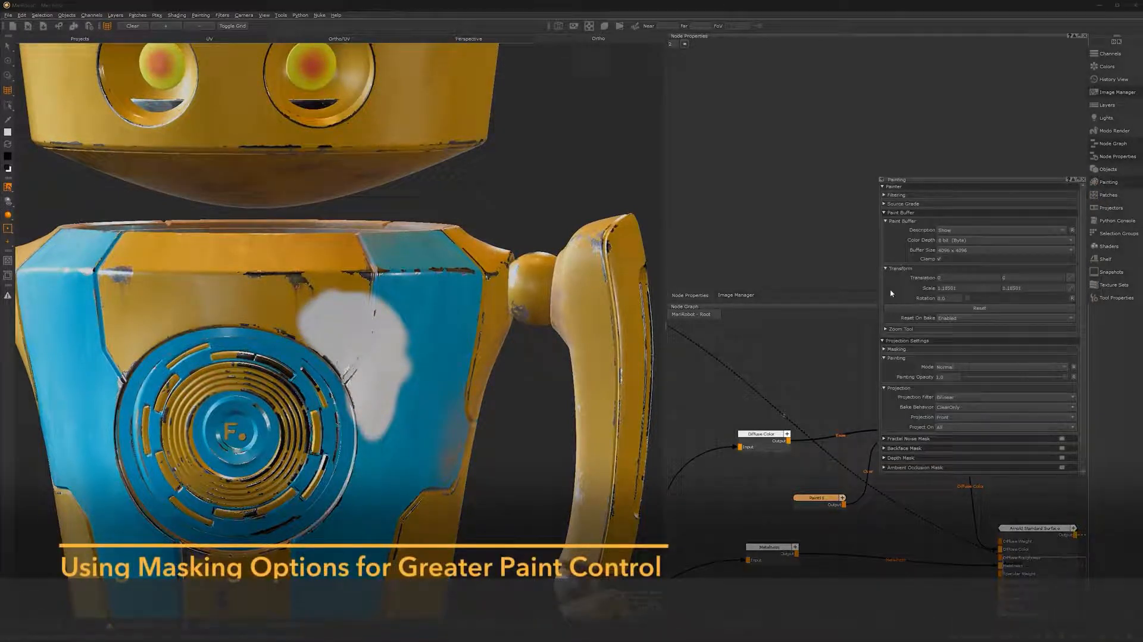
pyautogui.moveTo(1084, 327); pyautogui.dragTo(1083, 359)
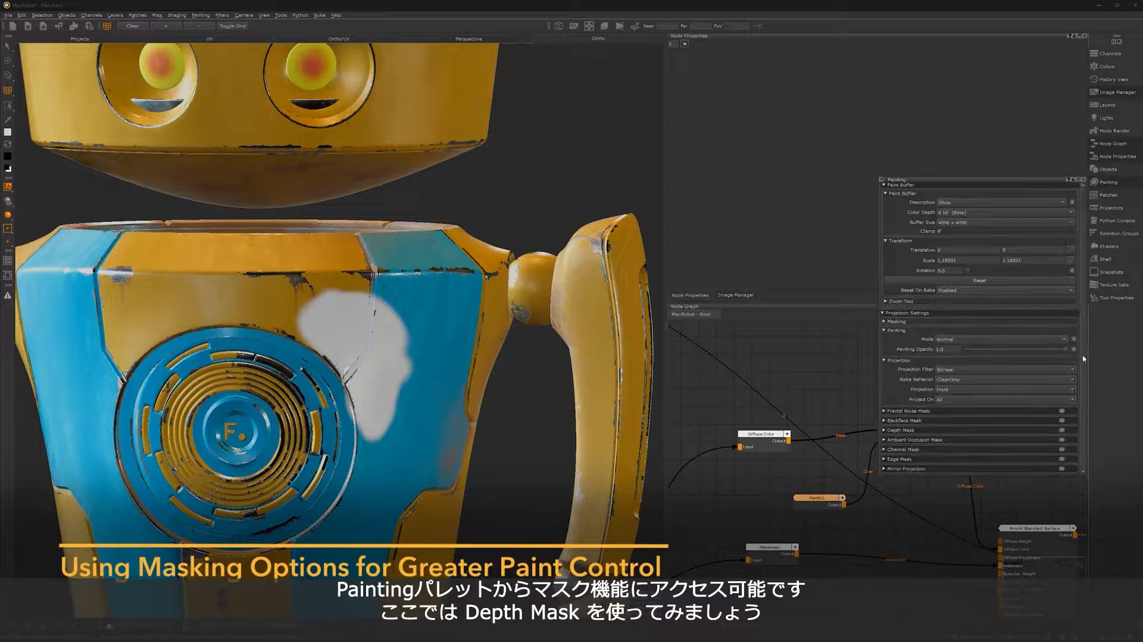
pyautogui.click(884, 330)
pyautogui.click(884, 360)
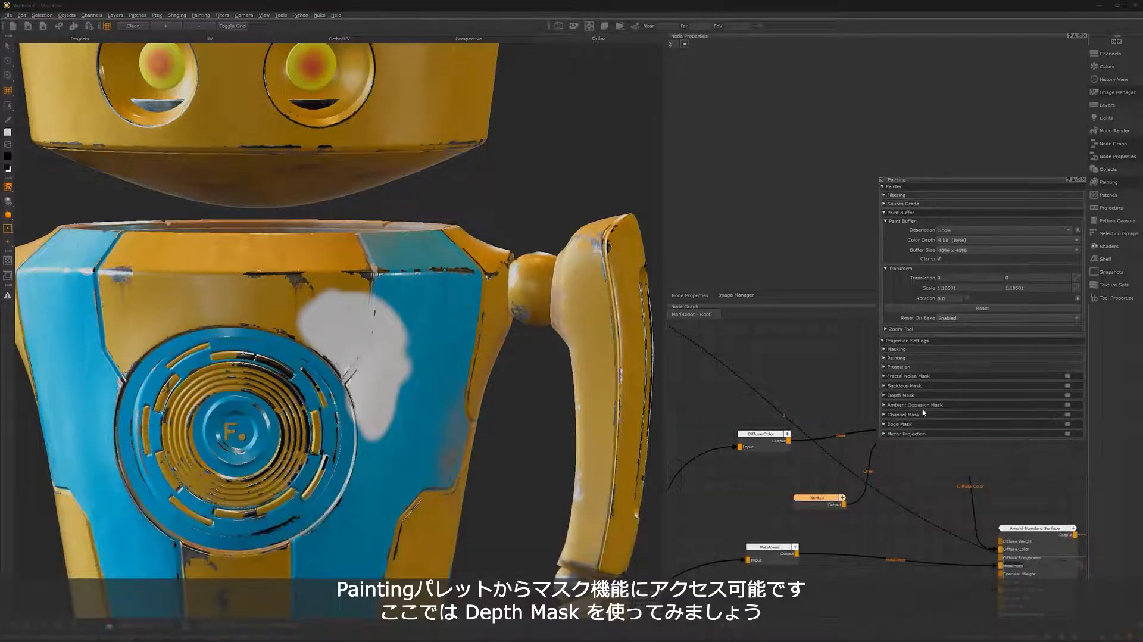
pyautogui.click(884, 395)
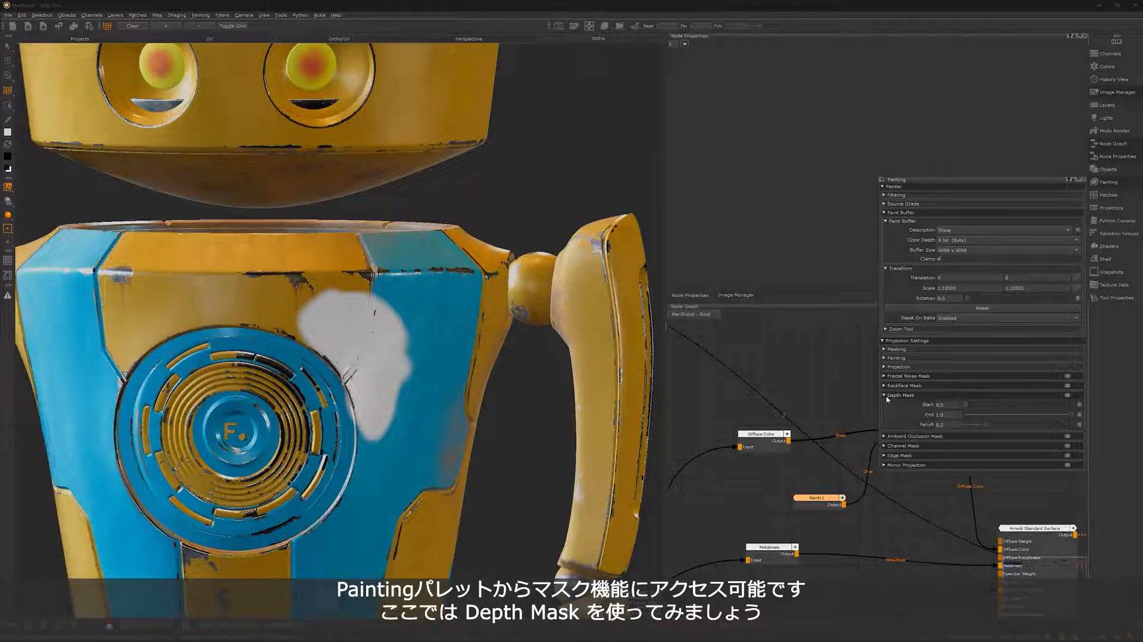
pyautogui.click(1069, 396)
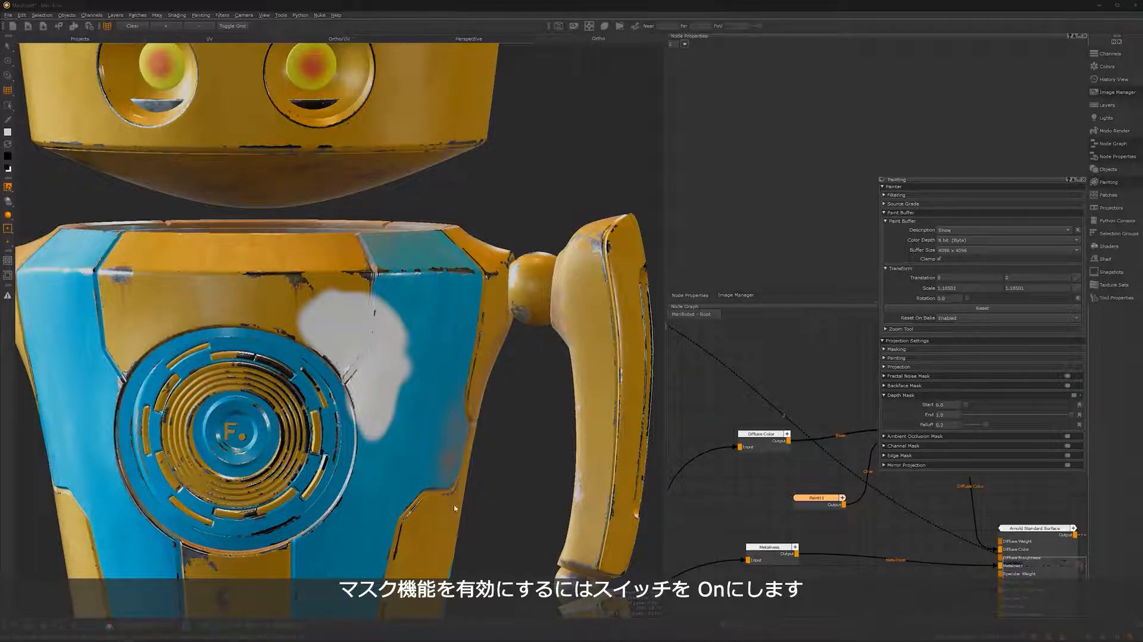
# Enable the mask preview for painting and set the Depth Mask's Start to about 0.402.
pyautogui.keyDown('alt'); pyautogui.moveTo(458, 449); pyautogui.dragTo(475, 399, button='middle'); pyautogui.keyUp('alt')
pyautogui.press('p')
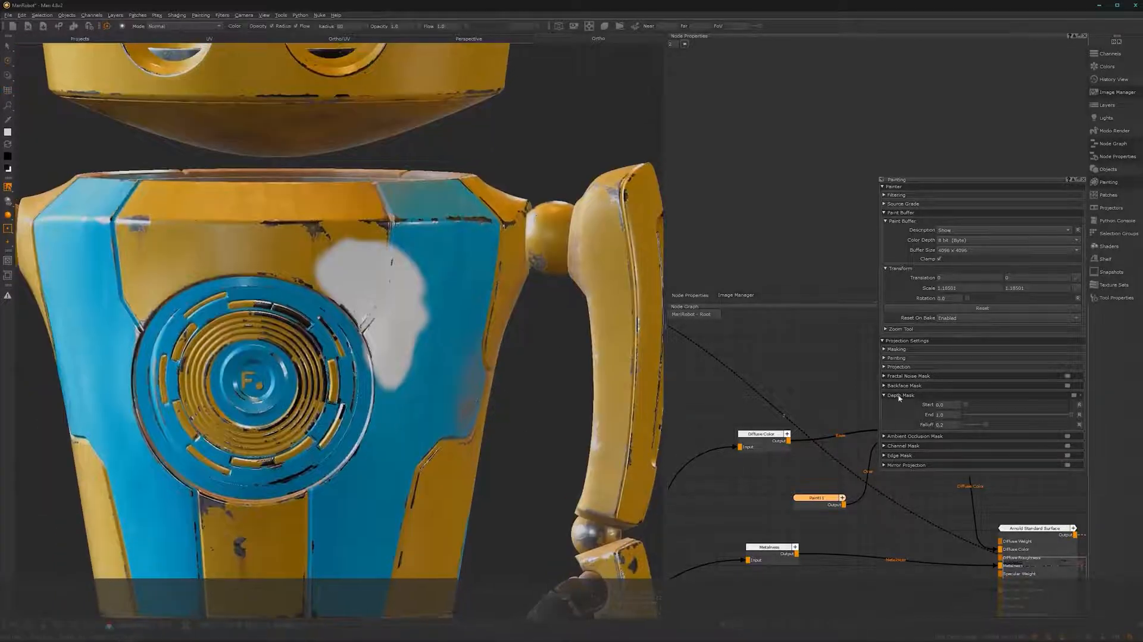
pyautogui.click(884, 349)
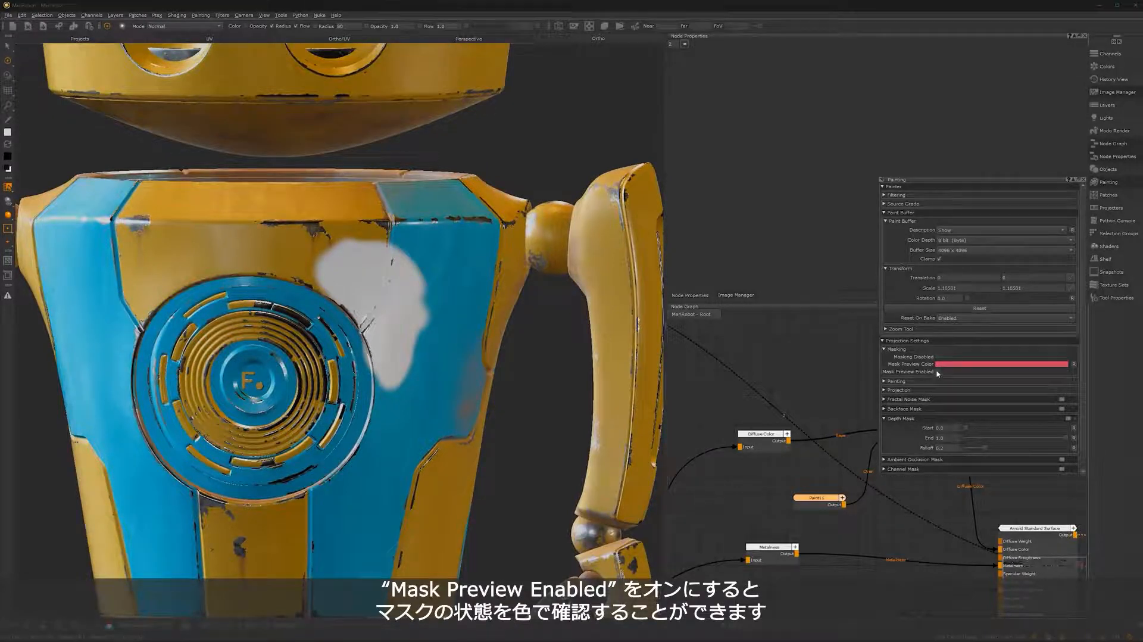
pyautogui.click(937, 372)
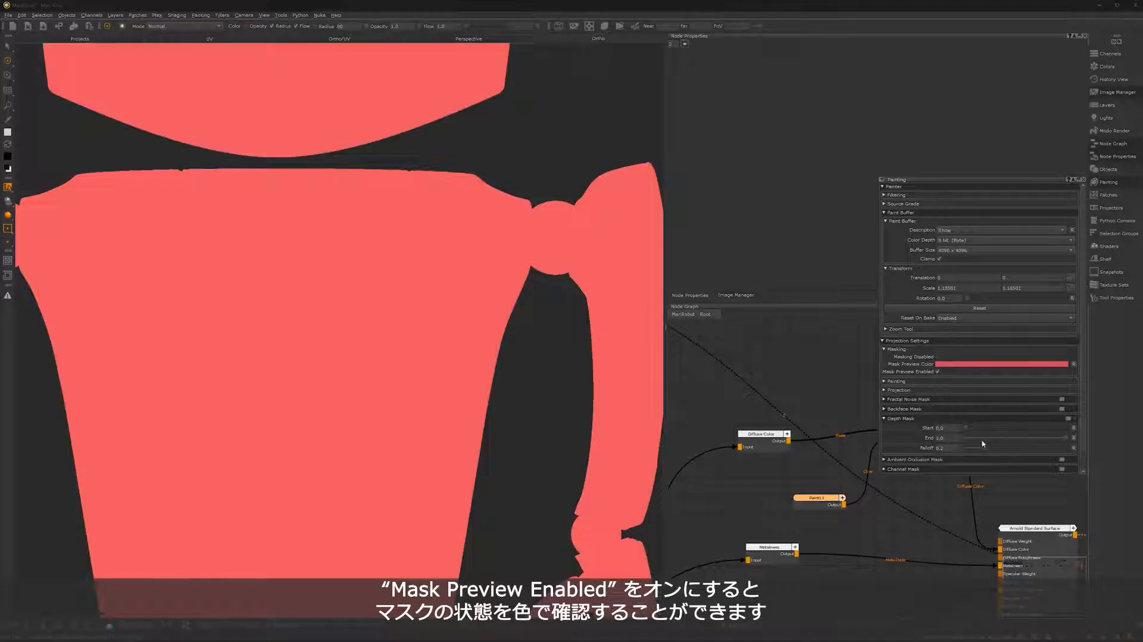
pyautogui.moveTo(970, 430); pyautogui.dragTo(1006, 427)
# Paint a white area through the depth mask over the lower blue and yellow chest panels beside the emblem.
pyautogui.keyDown('alt'); pyautogui.moveTo(555, 439); pyautogui.dragTo(591, 359, button='middle'); pyautogui.keyUp('alt')
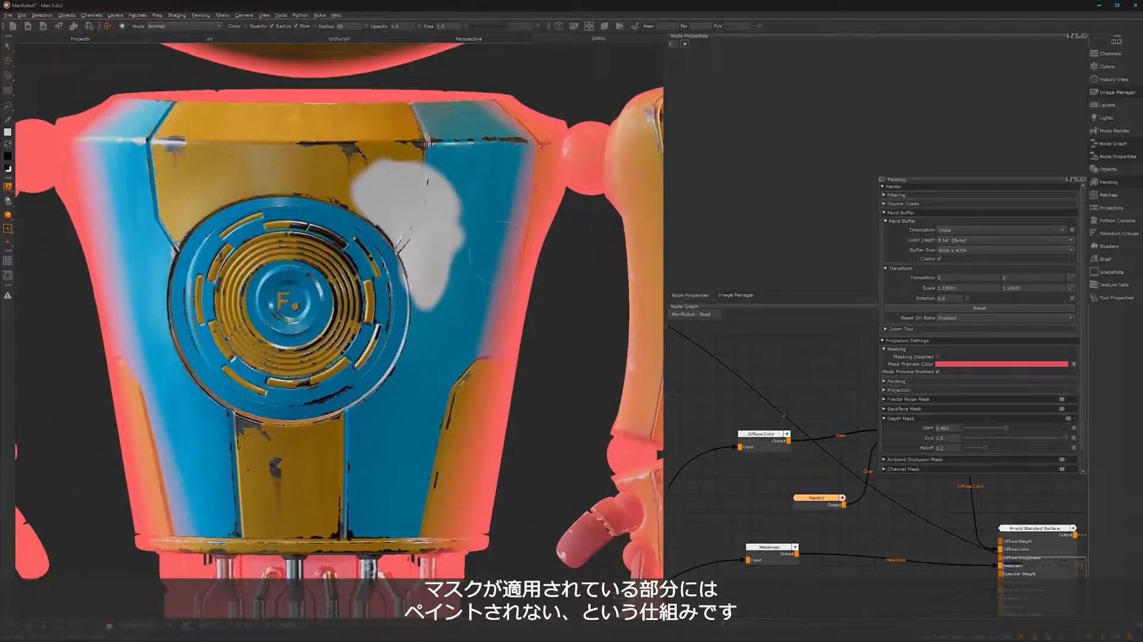
pyautogui.moveTo(501, 265)
pyautogui.mouseDown()
pyautogui.moveTo(476, 428)
pyautogui.moveTo(458, 309)
pyautogui.moveTo(435, 482)
pyautogui.moveTo(381, 369)
pyautogui.moveTo(366, 503)
pyautogui.mouseUp()
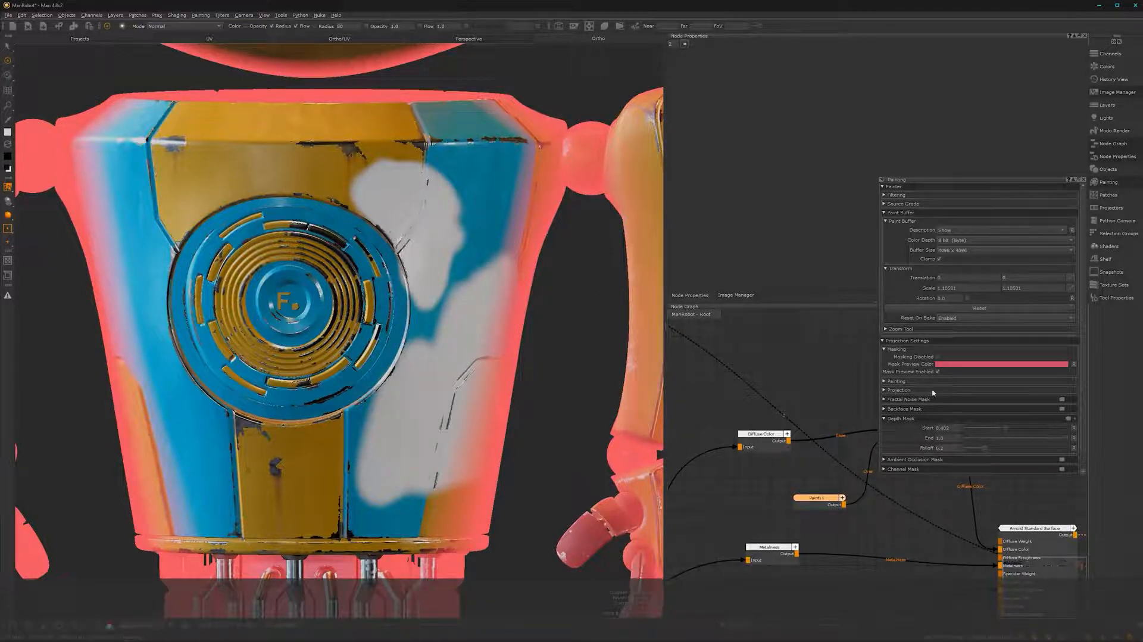
# Adjust the Depth Mask's Start to about 0.44, and switch the mask off and collapse its settings.
pyautogui.moveTo(1006, 431); pyautogui.dragTo(1004, 435)
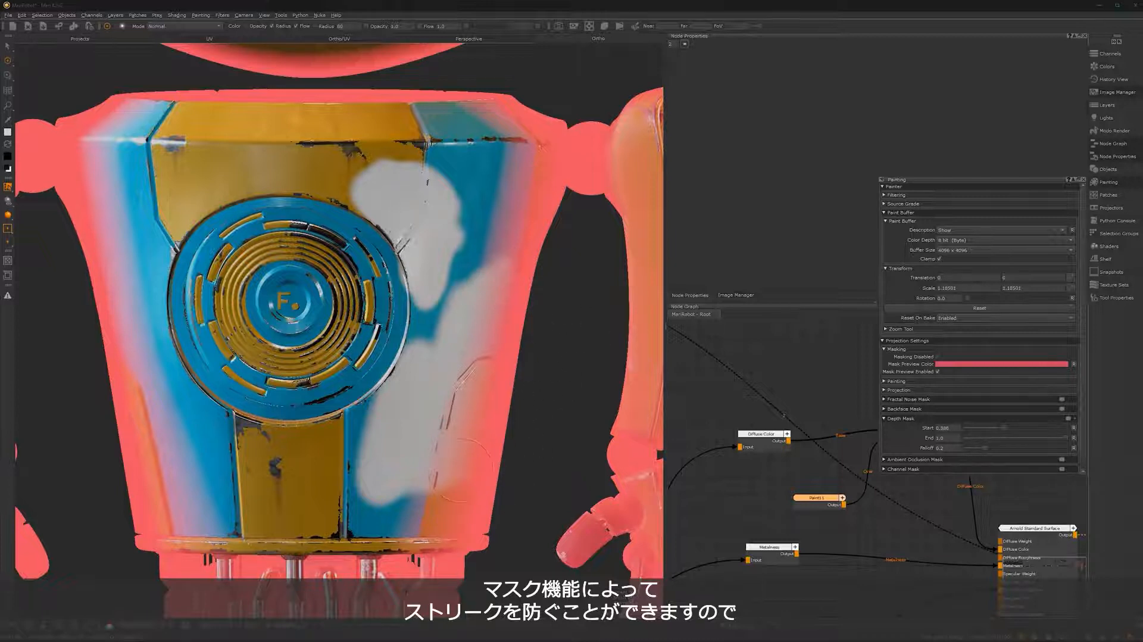
pyautogui.moveTo(1004, 427); pyautogui.dragTo(1010, 429)
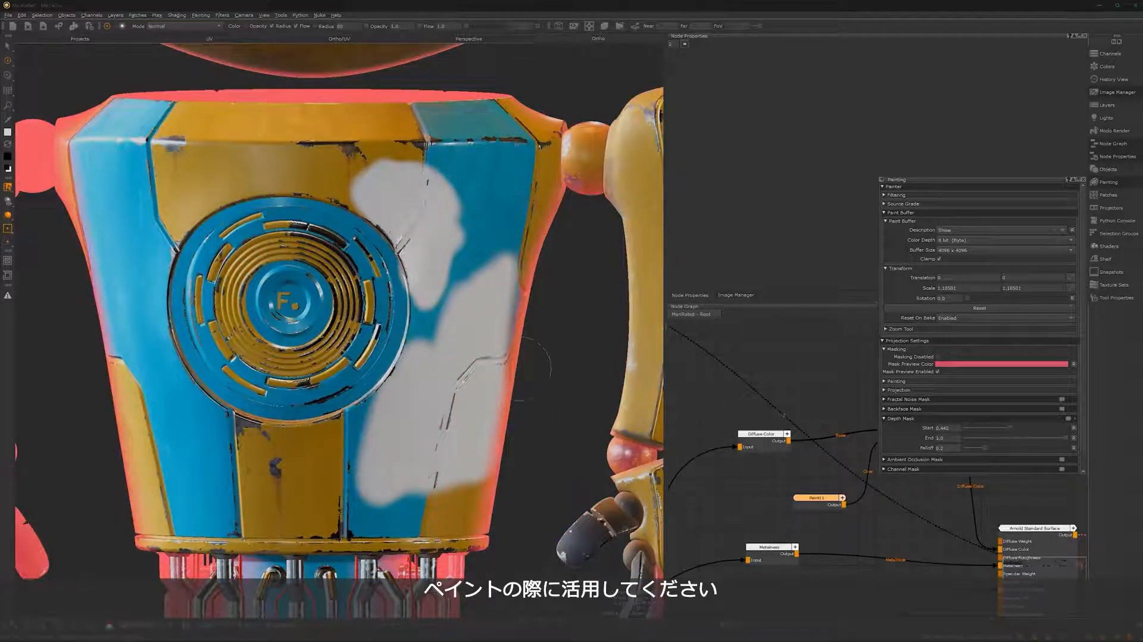
pyautogui.click(1065, 418)
pyautogui.click(884, 419)
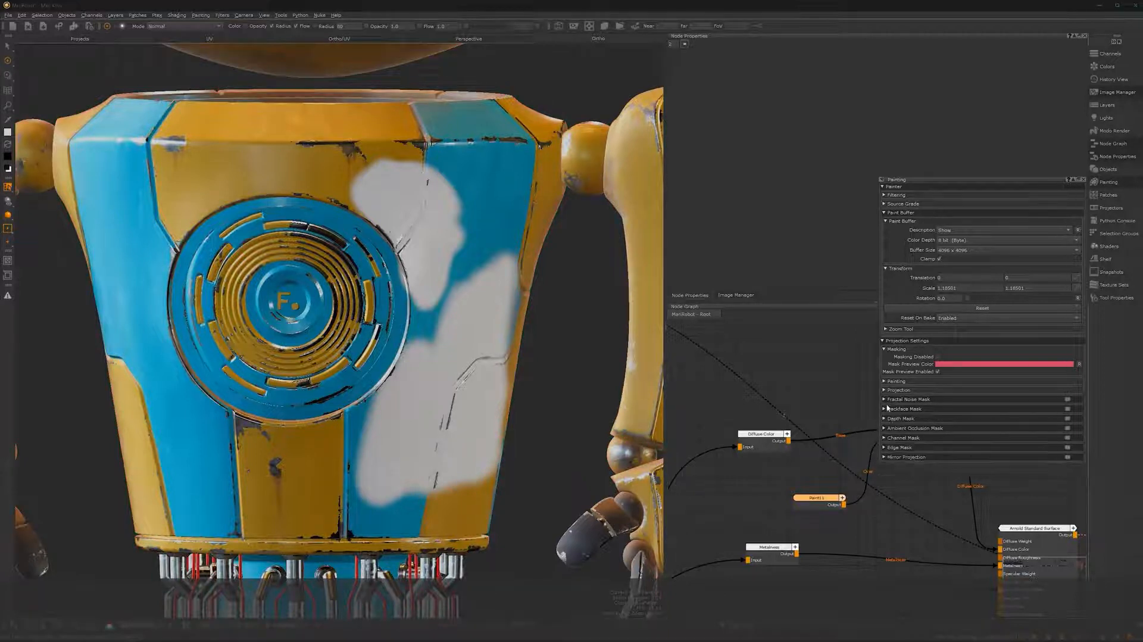
# Enable the Edge Mask in the projection settings and raise its Falloff End to about 0.446.
pyautogui.click(884, 447)
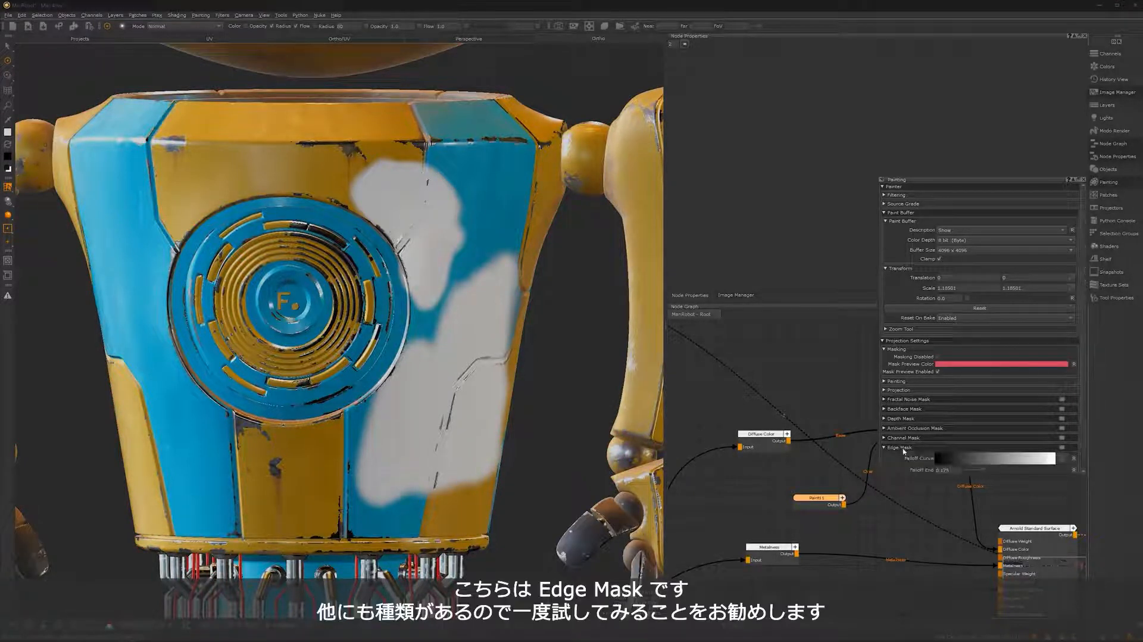
pyautogui.moveTo(1083, 422); pyautogui.dragTo(1084, 458)
pyautogui.click(1065, 424)
pyautogui.moveTo(980, 448)
pyautogui.mouseDown()
pyautogui.moveTo(1035, 453)
pyautogui.moveTo(1008, 450)
pyautogui.mouseUp()
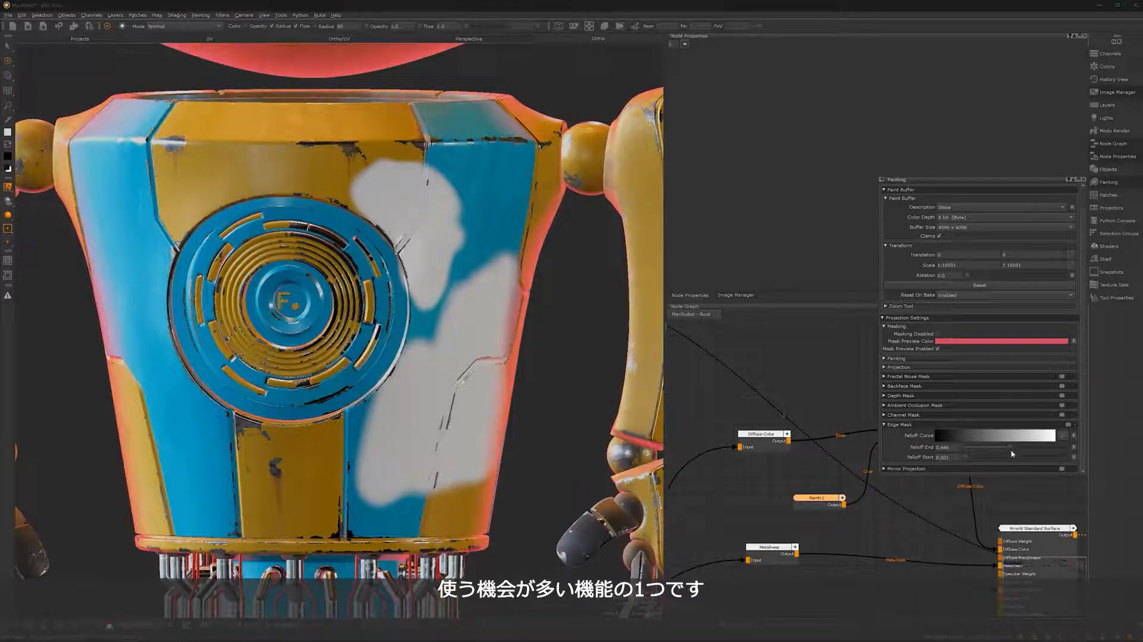
pyautogui.moveTo(1009, 448)
pyautogui.mouseDown()
pyautogui.moveTo(974, 454)
pyautogui.moveTo(1024, 456)
pyautogui.moveTo(1008, 450)
pyautogui.mouseUp()
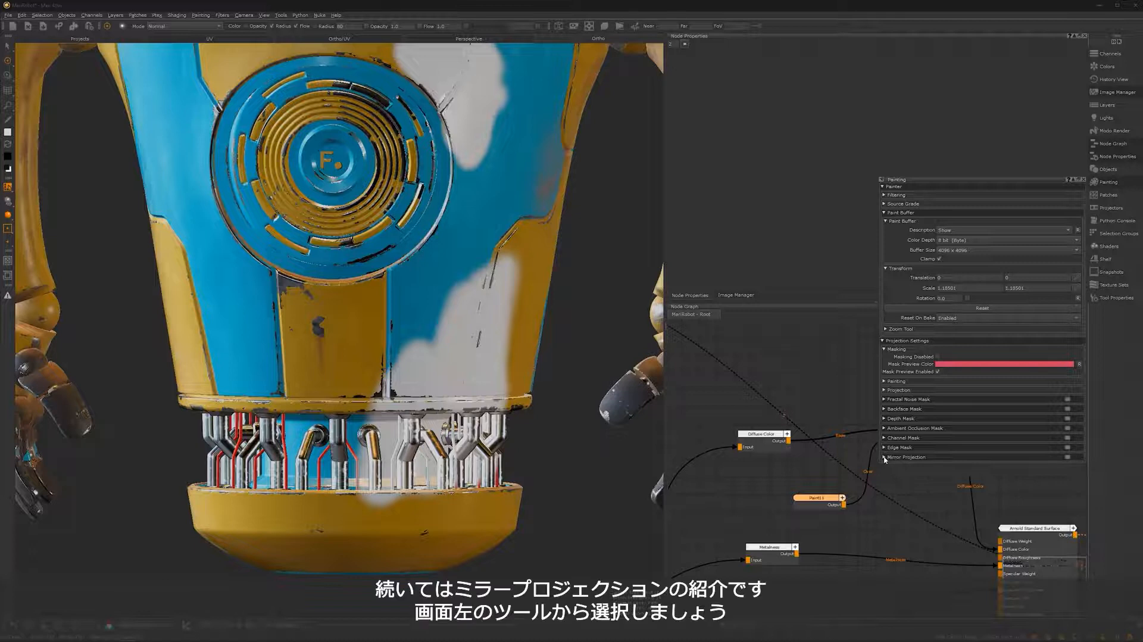
# Turn on mirror projection across the X axis and disable the mask preview.
pyautogui.click(884, 457)
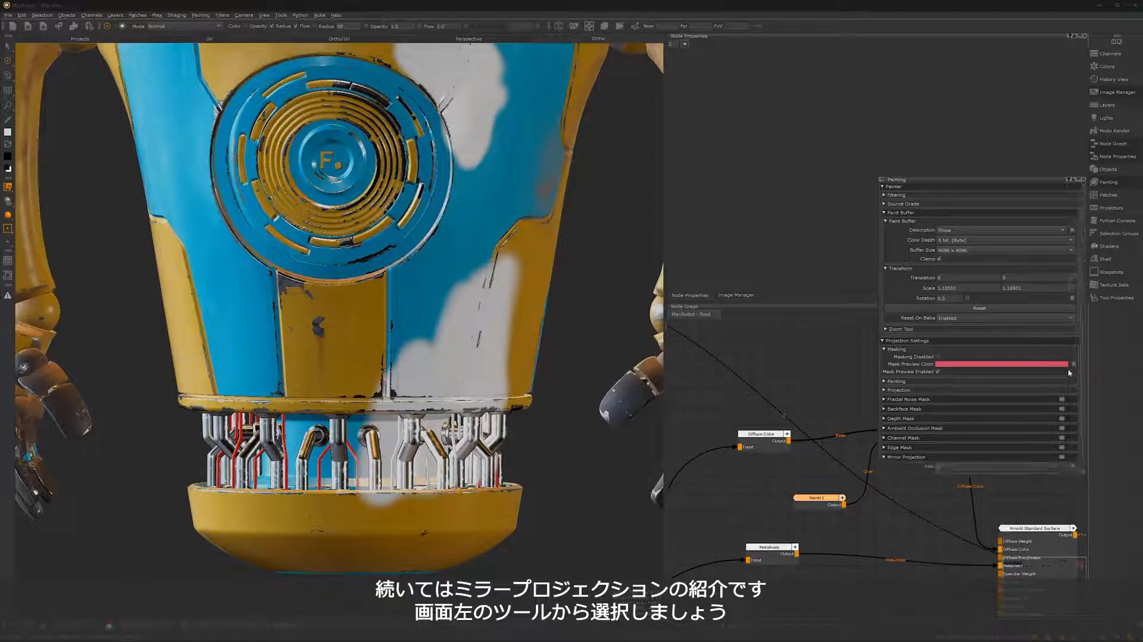
pyautogui.scroll(-1, 1076, 446)
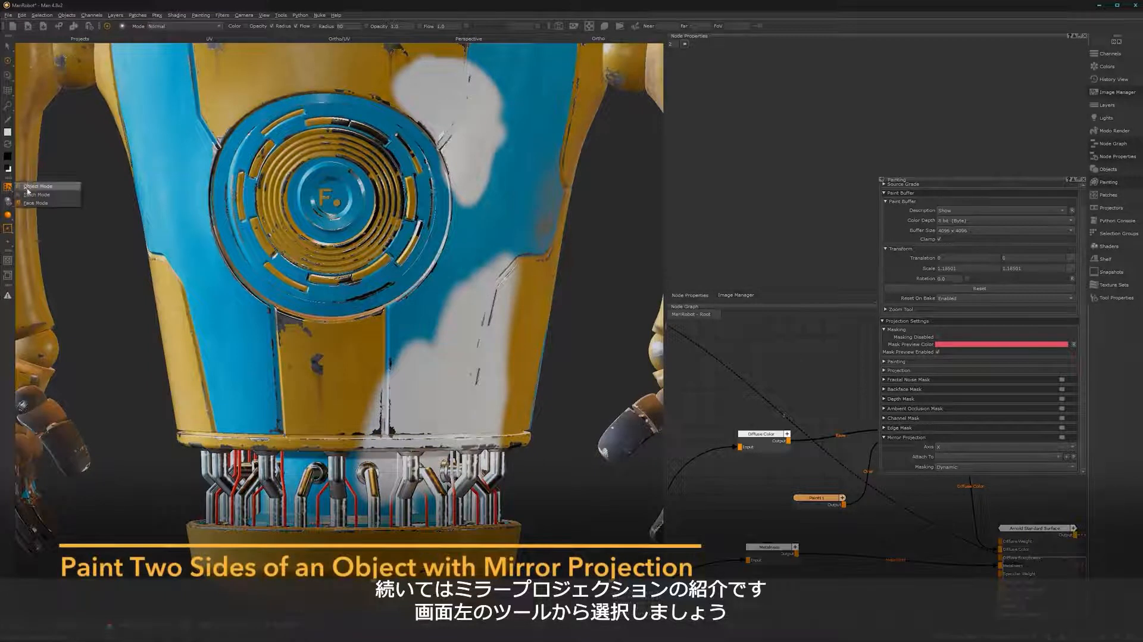
pyautogui.click(5, 190)
pyautogui.click(8, 231)
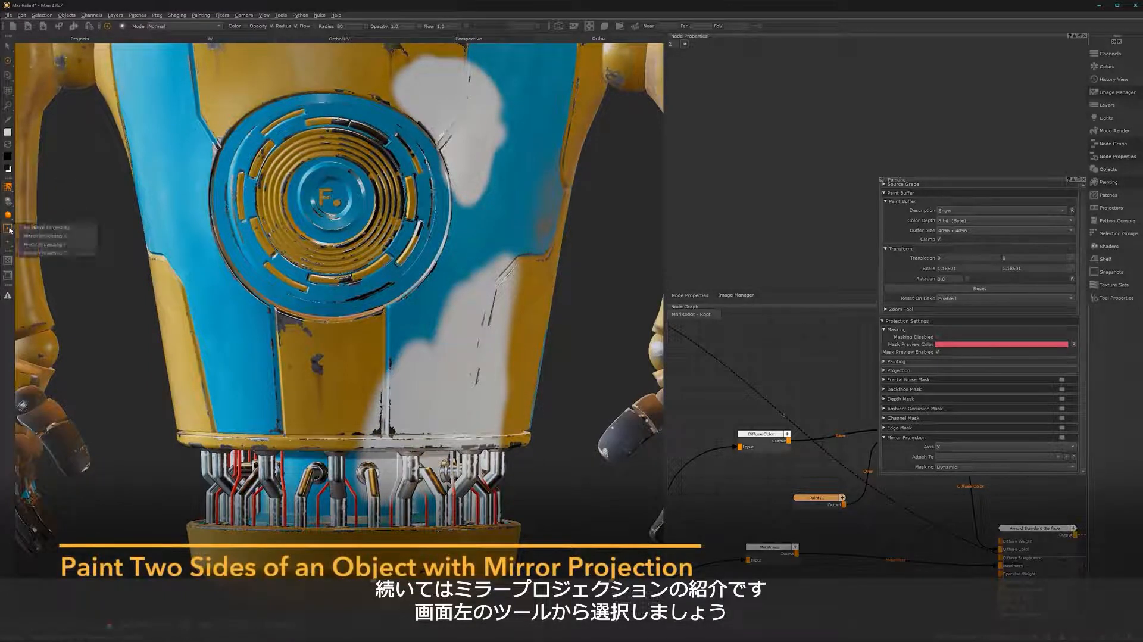
pyautogui.click(52, 237)
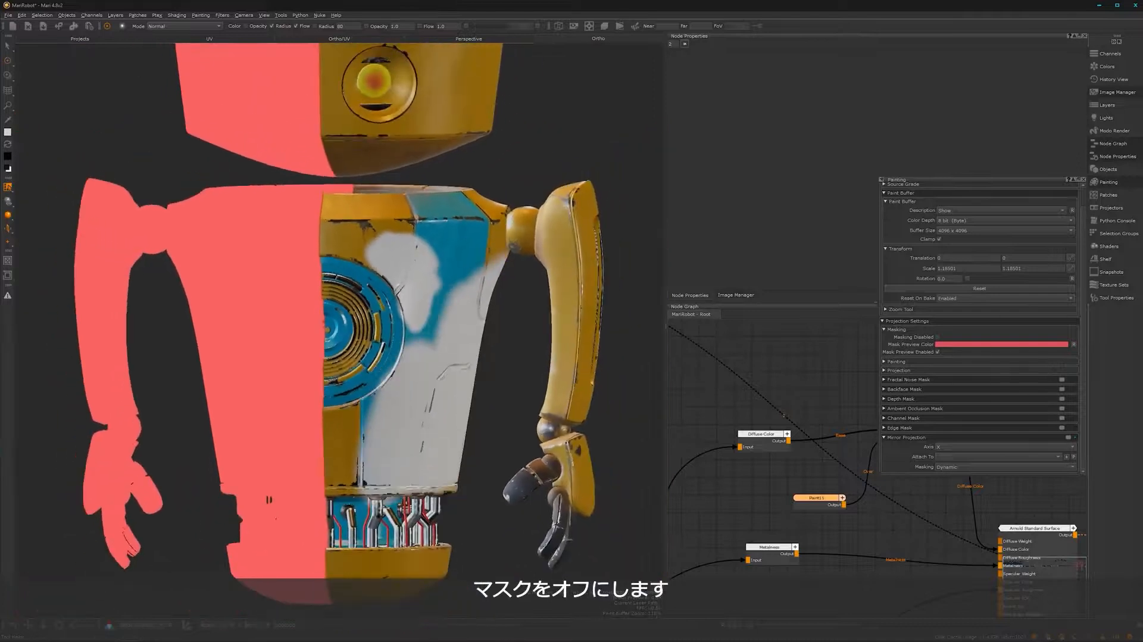
pyautogui.keyDown('alt'); pyautogui.moveTo(339, 334); pyautogui.dragTo(359, 352); pyautogui.keyUp('alt')
pyautogui.click(937, 352)
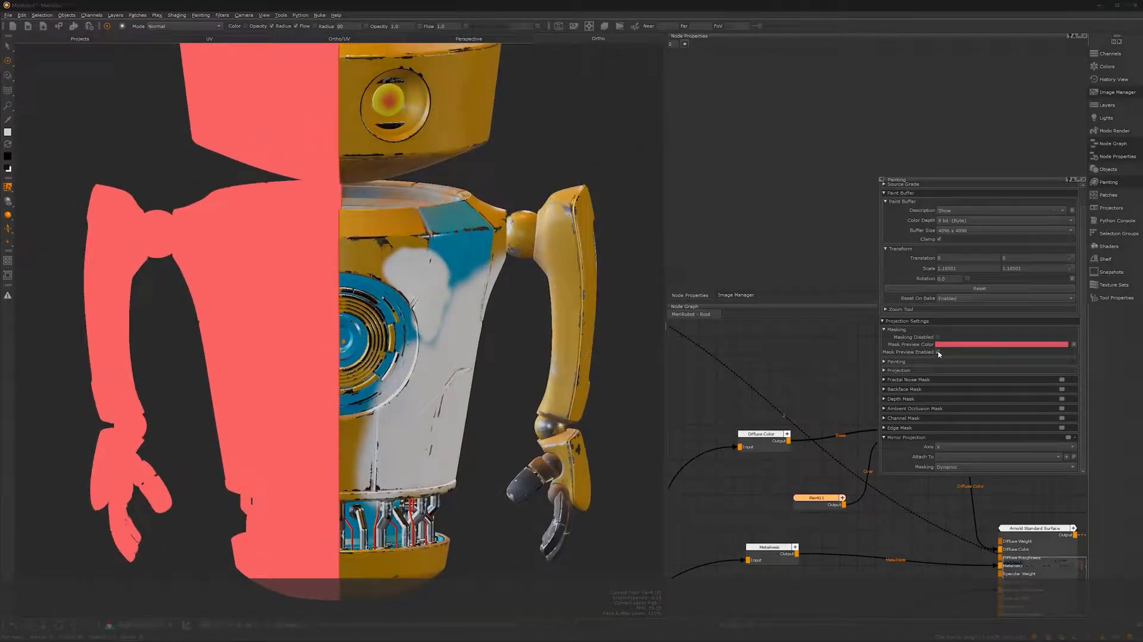
# Paint mirrored white areas over the lower blue and yellow chest panels on both sides of the emblem.
pyautogui.moveTo(395, 295)
pyautogui.keyDown('alt'); pyautogui.mouseDown(button='middle')
pyautogui.moveTo(423, 355)
pyautogui.moveTo(426, 262)
pyautogui.mouseUp(button='middle'); pyautogui.keyUp('alt')
pyautogui.keyDown('alt'); pyautogui.moveTo(426, 262); pyautogui.dragTo(435, 321, button='right'); pyautogui.keyUp('alt')
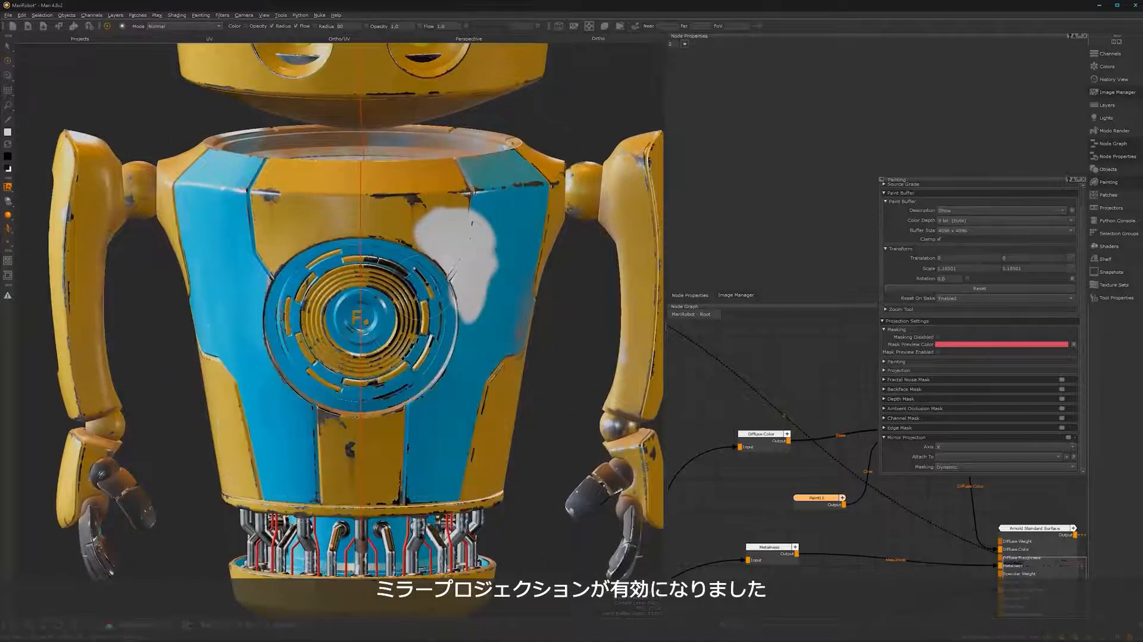
pyautogui.click(459, 410)
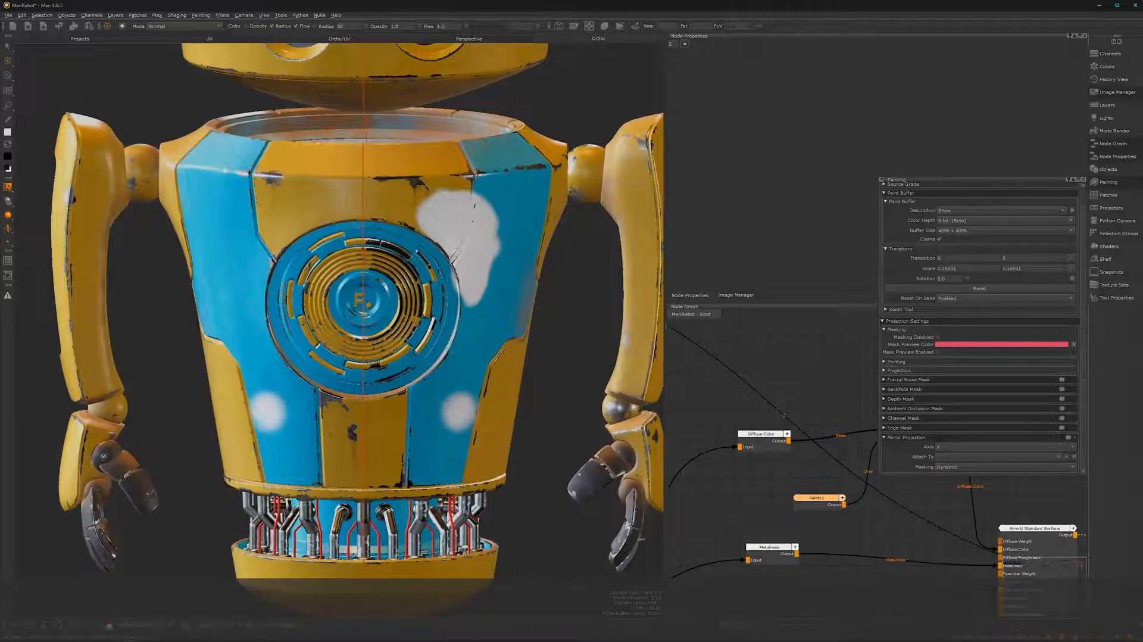
pyautogui.moveTo(458, 412)
pyautogui.mouseDown()
pyautogui.moveTo(429, 401)
pyautogui.moveTo(437, 473)
pyautogui.moveTo(415, 442)
pyautogui.moveTo(430, 394)
pyautogui.moveTo(463, 367)
pyautogui.moveTo(430, 366)
pyautogui.moveTo(417, 384)
pyautogui.mouseUp()
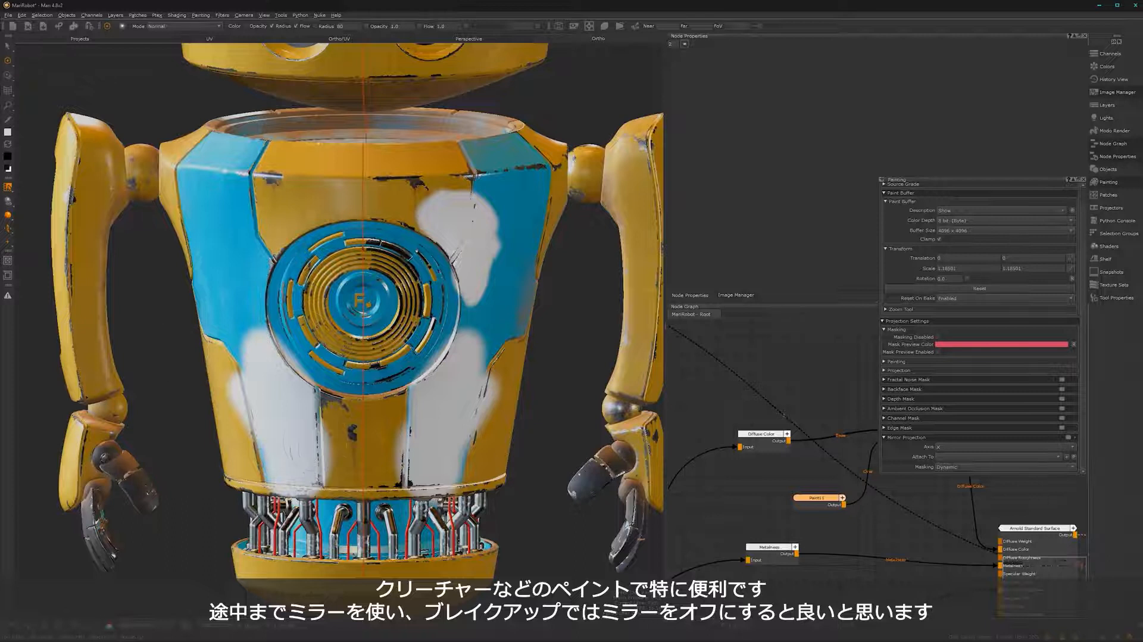
pyautogui.moveTo(342, 446); pyautogui.dragTo(317, 498)
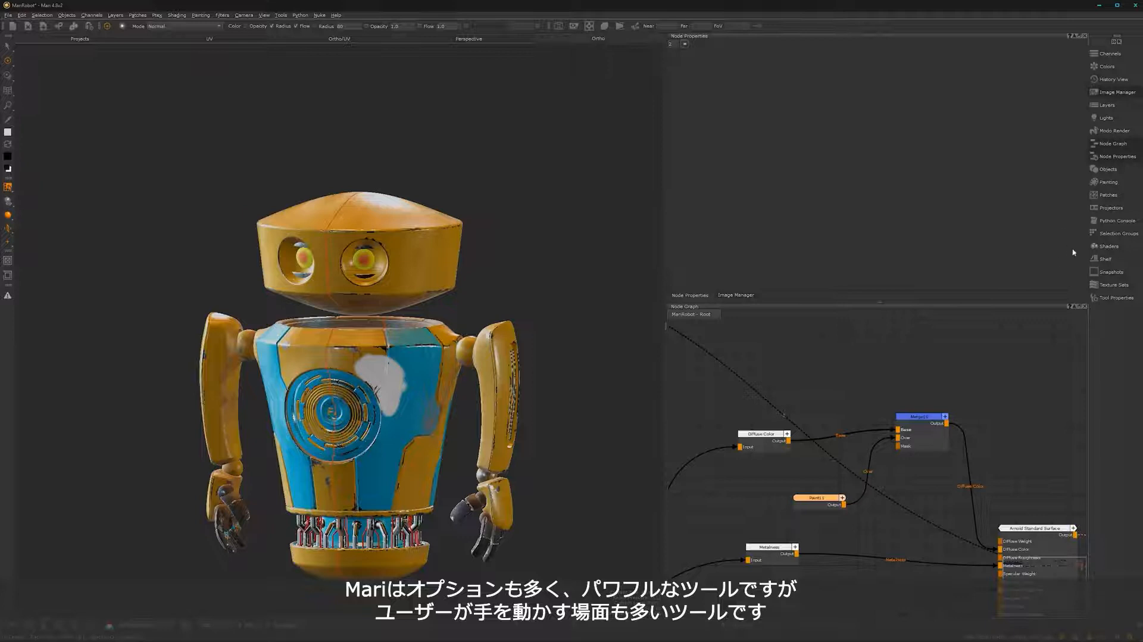
pyautogui.moveTo(379, 429)
pyautogui.keyDown('alt'); pyautogui.mouseDown()
pyautogui.moveTo(437, 435)
pyautogui.moveTo(382, 434)
pyautogui.mouseUp(); pyautogui.keyUp('alt')
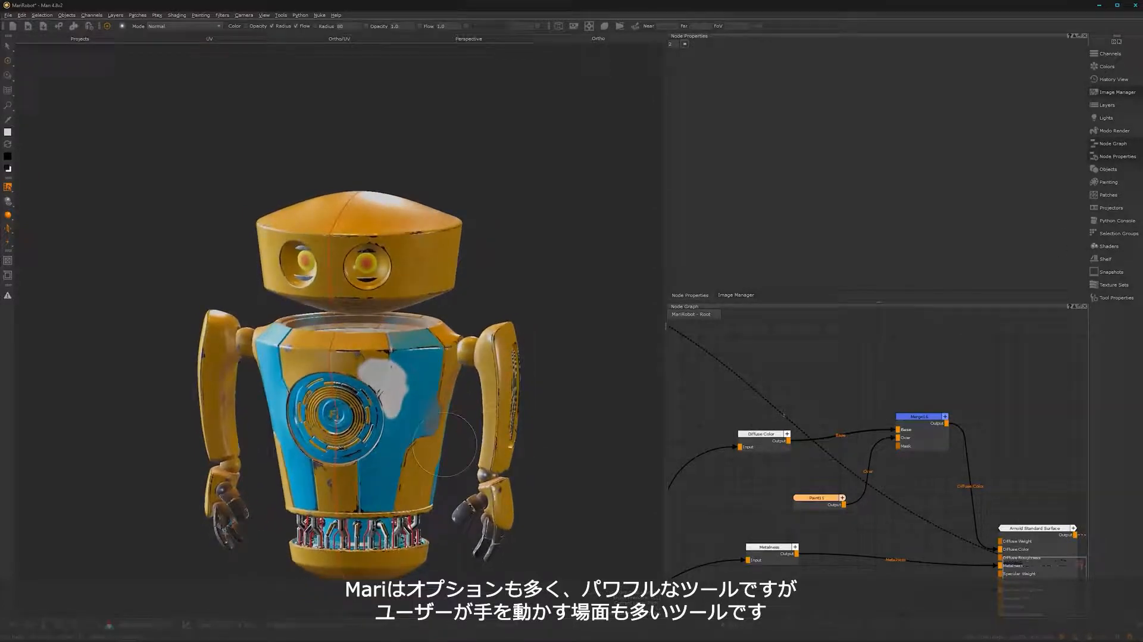
pyautogui.scroll(-1, 877, 398)
pyautogui.moveTo(877, 398); pyautogui.dragTo(837, 431, button='middle')
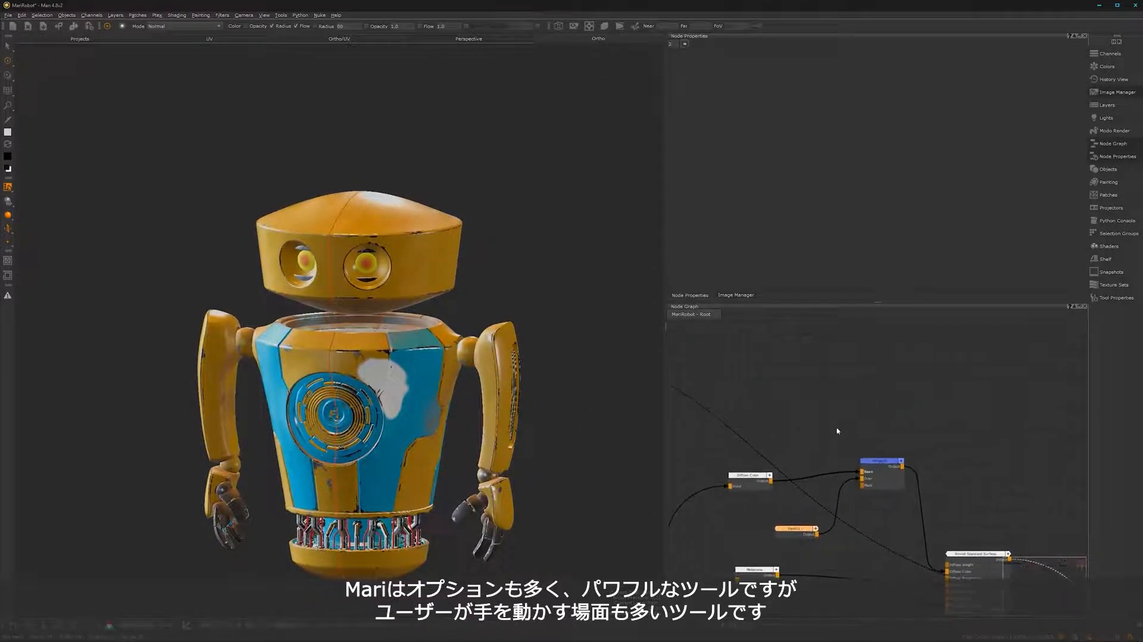
pyautogui.keyDown('alt'); pyautogui.moveTo(379, 451); pyautogui.dragTo(401, 403, button='middle'); pyautogui.keyUp('alt')
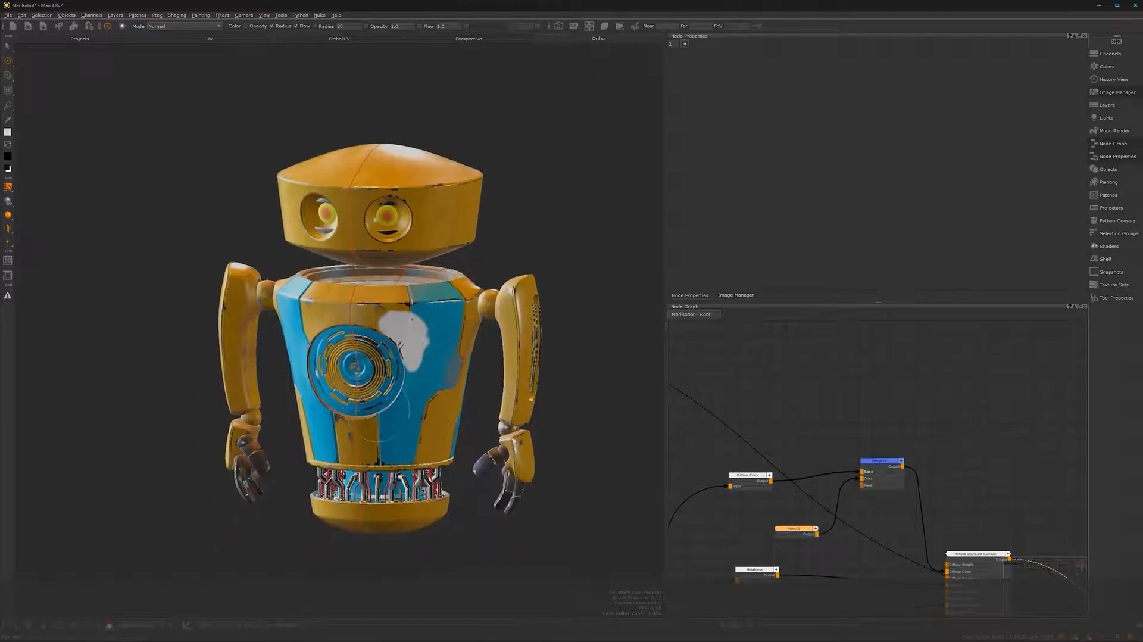
pyautogui.keyDown('alt'); pyautogui.moveTo(400, 404); pyautogui.dragTo(413, 386); pyautogui.keyUp('alt')
pyautogui.scroll(2, 413, 385)
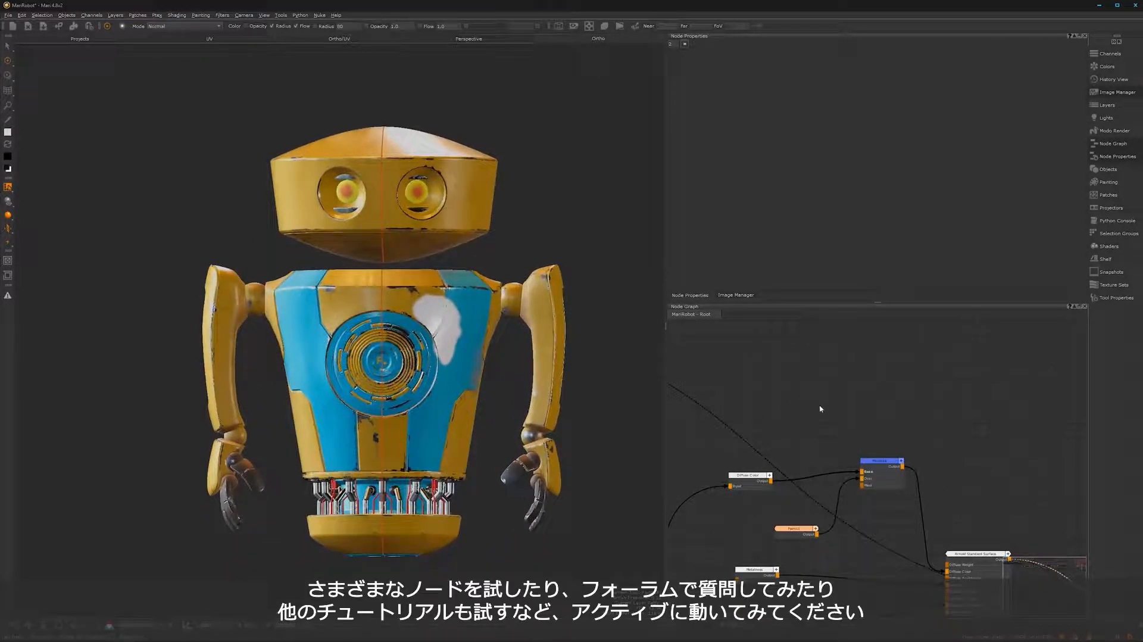
pyautogui.scroll(-1, 758, 429)
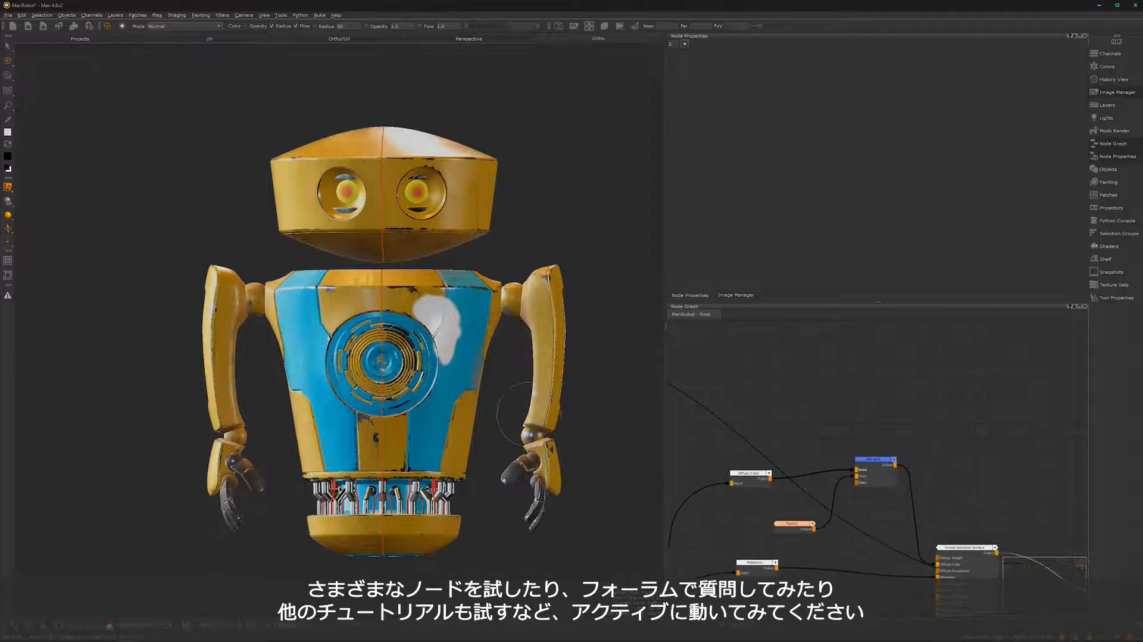
pyautogui.keyDown('alt'); pyautogui.moveTo(518, 368); pyautogui.dragTo(530, 306, button='middle'); pyautogui.keyUp('alt')
pyautogui.moveTo(531, 306)
pyautogui.keyDown('alt'); pyautogui.mouseDown()
pyautogui.moveTo(513, 321)
pyautogui.moveTo(528, 306)
pyautogui.mouseUp(); pyautogui.keyUp('alt')
pyautogui.scroll(-1, 529, 306)
pyautogui.keyDown('alt'); pyautogui.moveTo(486, 408); pyautogui.dragTo(442, 439, button='middle'); pyautogui.keyUp('alt')
pyautogui.moveTo(442, 439)
pyautogui.keyDown('alt'); pyautogui.mouseDown()
pyautogui.moveTo(368, 446)
pyautogui.moveTo(439, 440)
pyautogui.moveTo(426, 451)
pyautogui.moveTo(377, 429)
pyautogui.moveTo(444, 442)
pyautogui.mouseUp(); pyautogui.keyUp('alt')
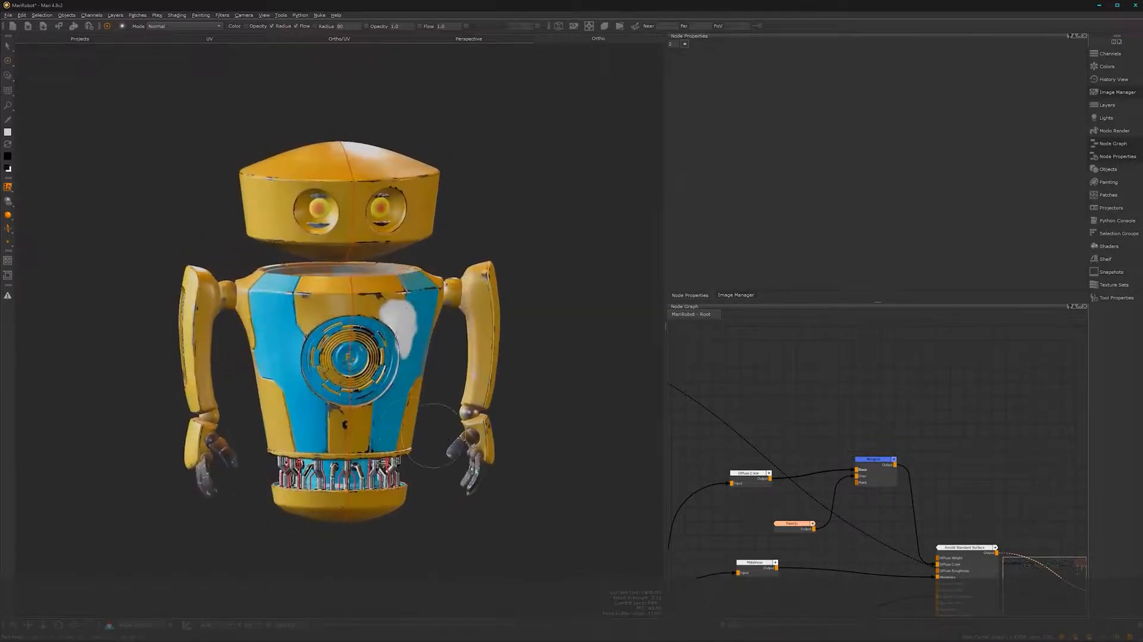
pyautogui.keyDown('alt'); pyautogui.moveTo(423, 420); pyautogui.dragTo(459, 438, button='middle'); pyautogui.keyUp('alt')
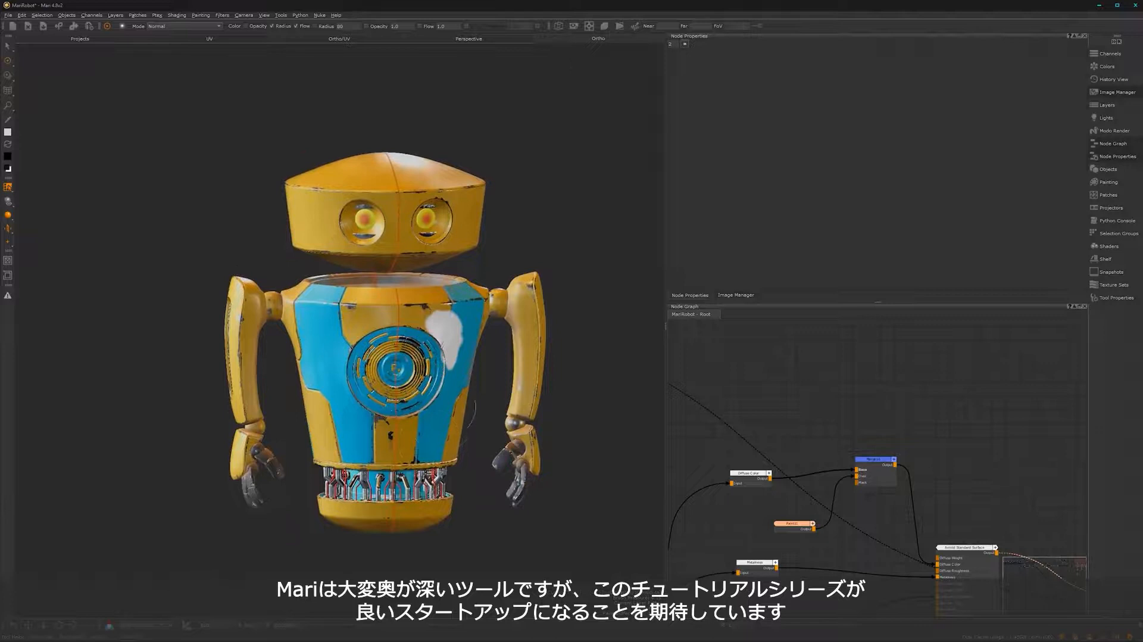
pyautogui.keyDown('alt'); pyautogui.moveTo(423, 427); pyautogui.dragTo(365, 364); pyautogui.keyUp('alt')
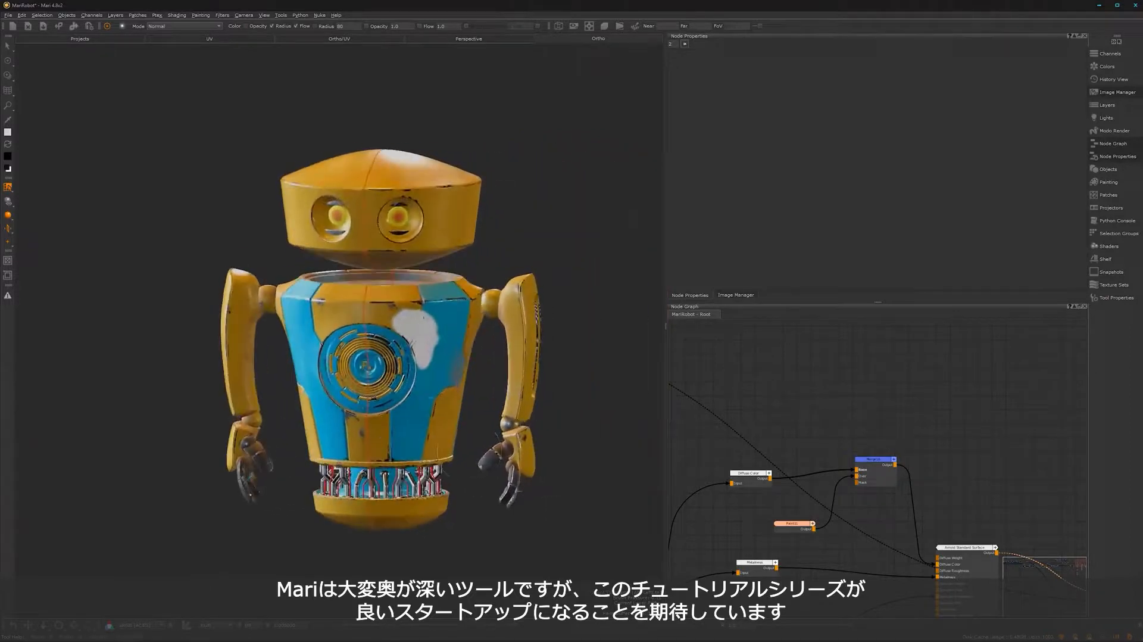
pyautogui.keyDown('alt'); pyautogui.moveTo(418, 441); pyautogui.dragTo(431, 420, button='middle'); pyautogui.keyUp('alt')
pyautogui.keyDown('alt'); pyautogui.moveTo(431, 421); pyautogui.dragTo(451, 410); pyautogui.keyUp('alt')
pyautogui.keyDown('alt'); pyautogui.moveTo(444, 420); pyautogui.dragTo(444, 453, button='right'); pyautogui.keyUp('alt')
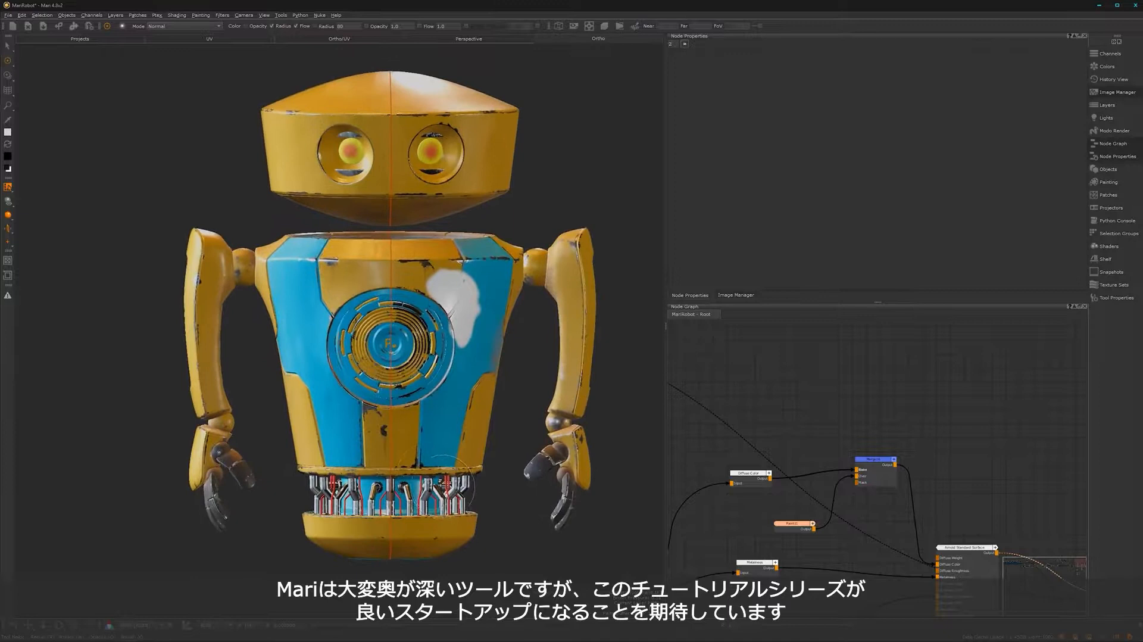